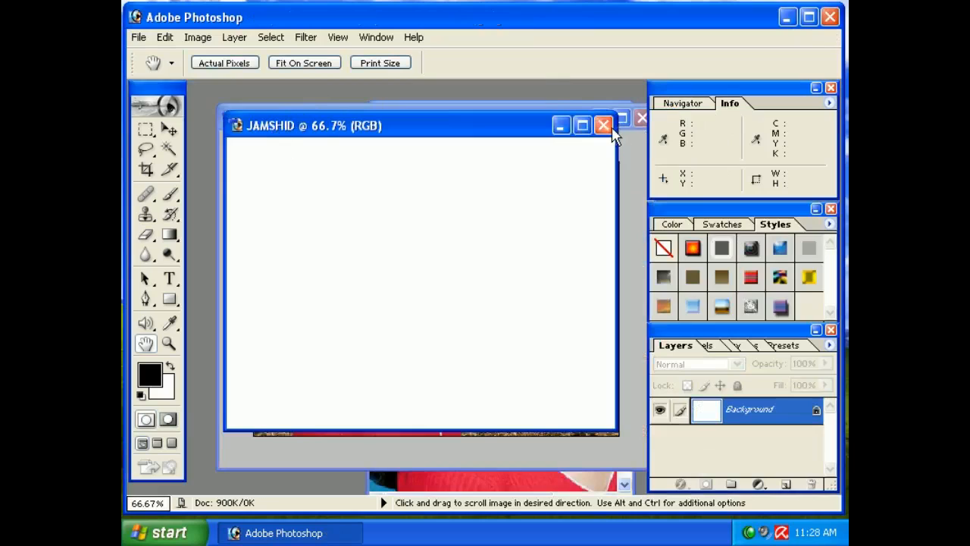
Start a new document, try the 468 x 60 web banner preset, and settle on the 640 x 480 preset size.
key("ctrl+n")
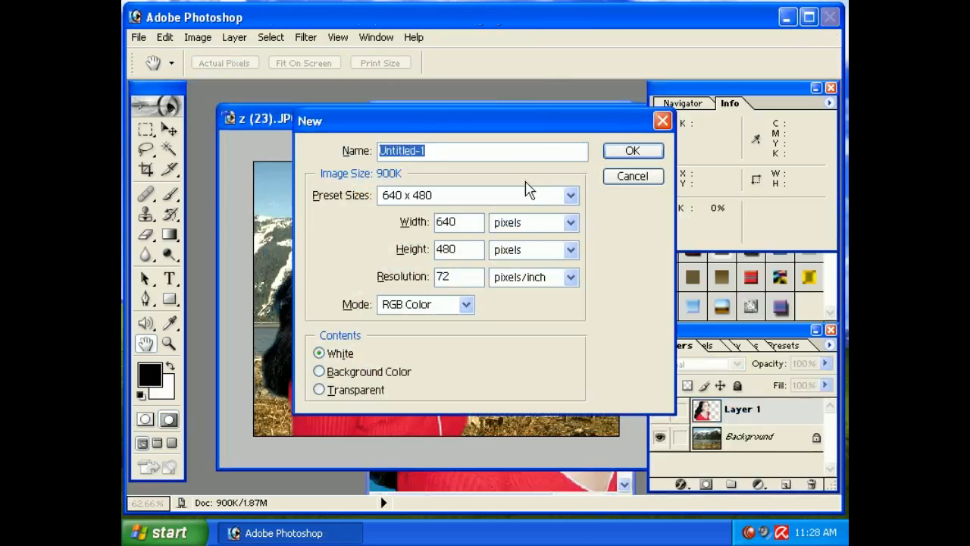
left_click(498, 200)
left_click(499, 200)
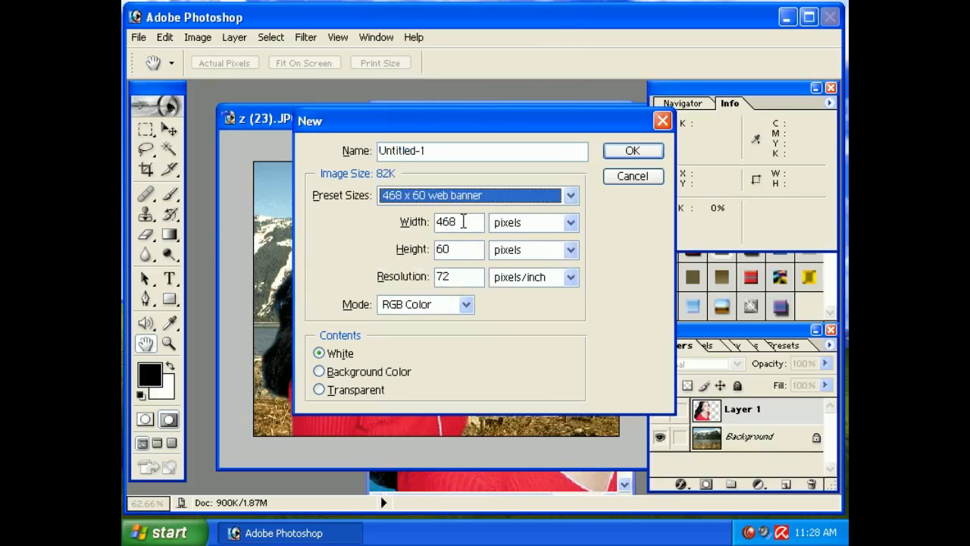
key("Tab")
left_click(447, 197)
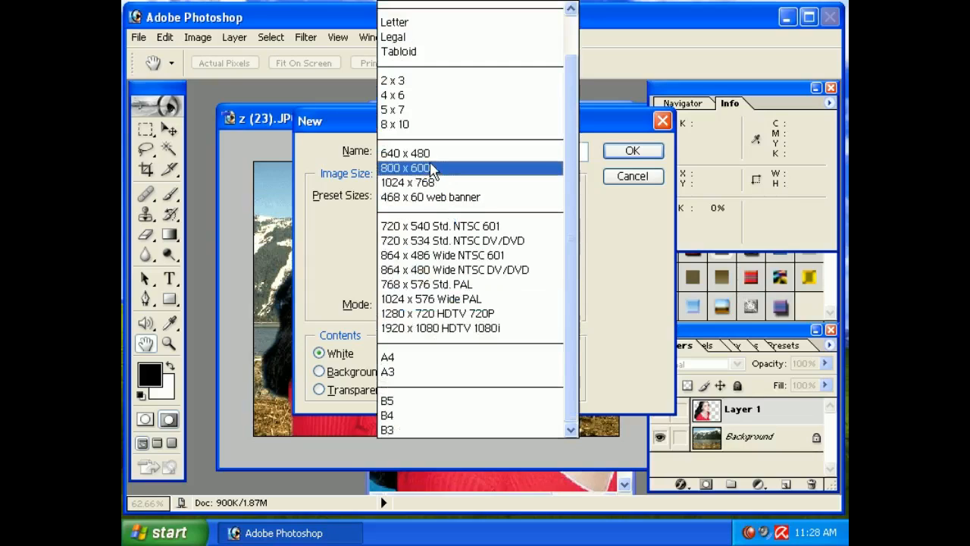
left_click(432, 153)
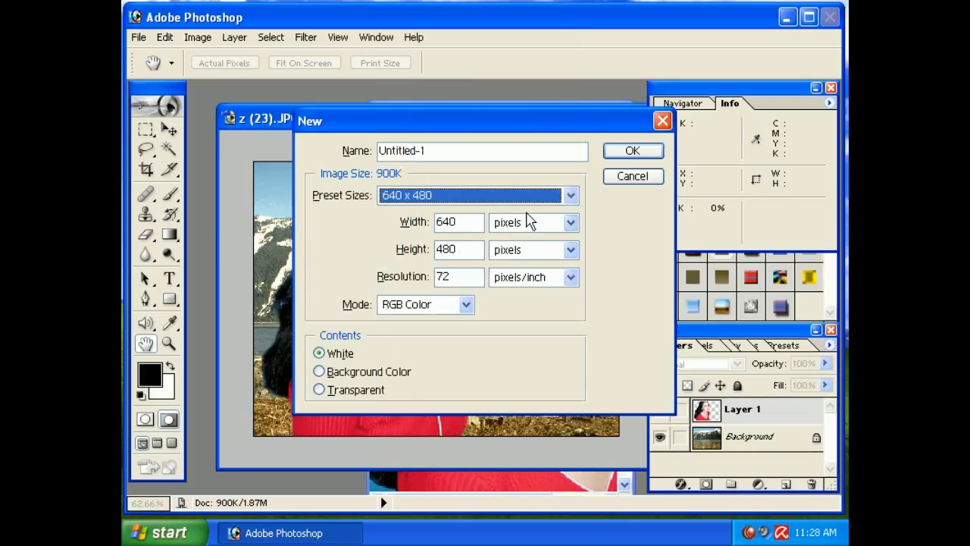
Review the preset sizes and the width unit options, keeping 640 x 480 in pixels.
left_click(529, 221)
left_click(465, 250)
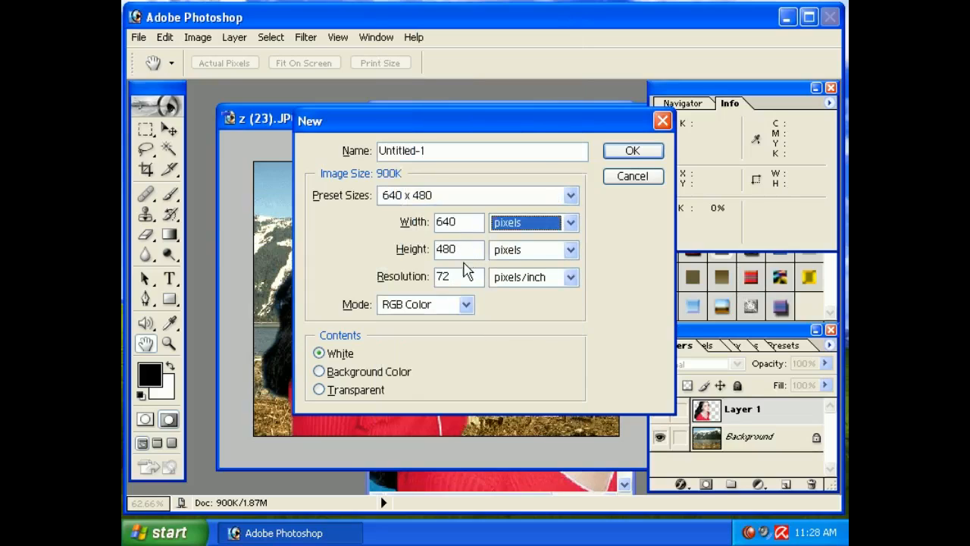
left_click(474, 197)
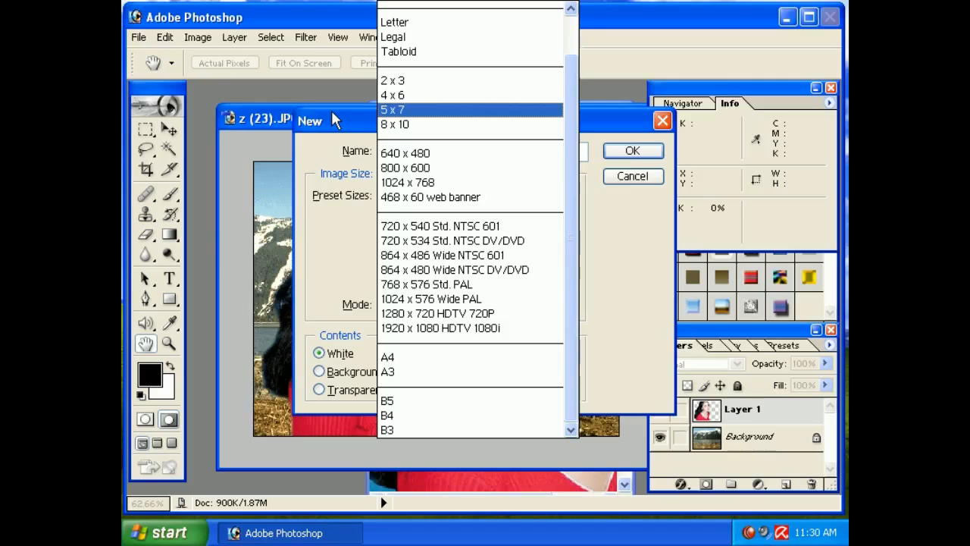
left_click(458, 155)
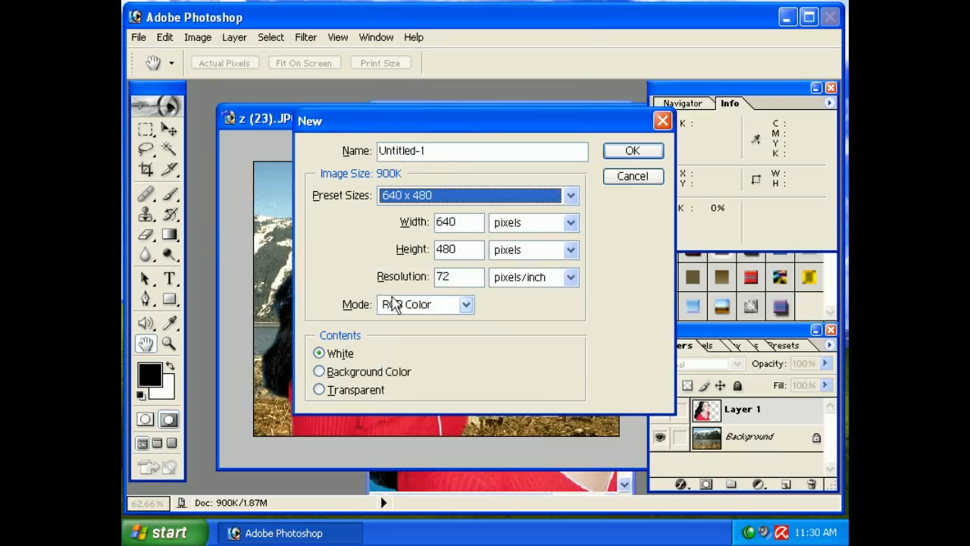
left_click_drag(475, 254, 448, 221)
left_click(505, 224)
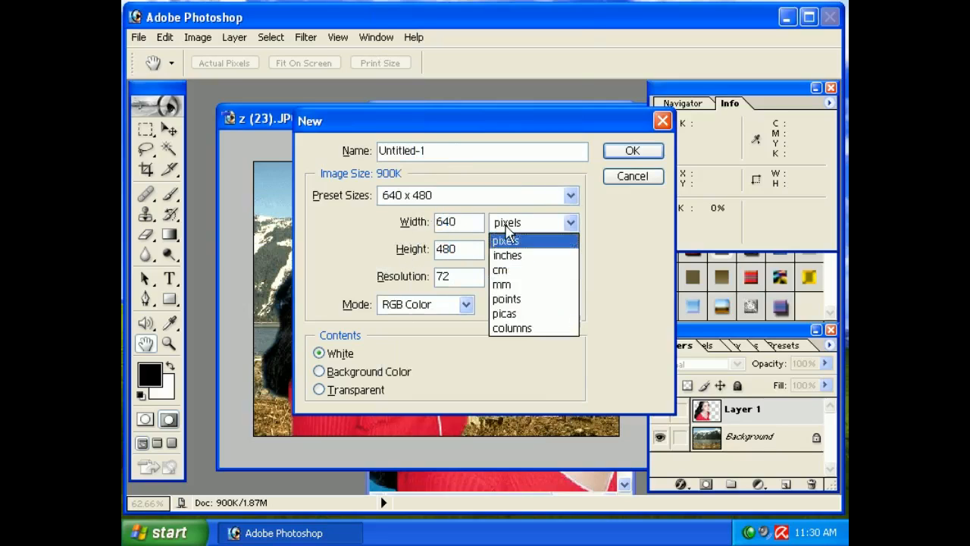
left_click(506, 227)
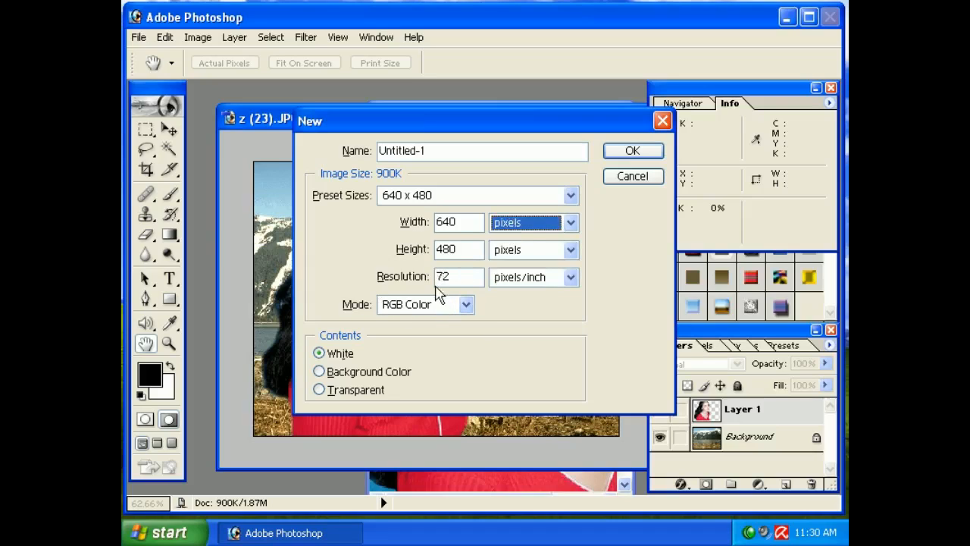
Set the color mode to Bitmap and create the new document.
left_click(428, 306)
left_click(402, 323)
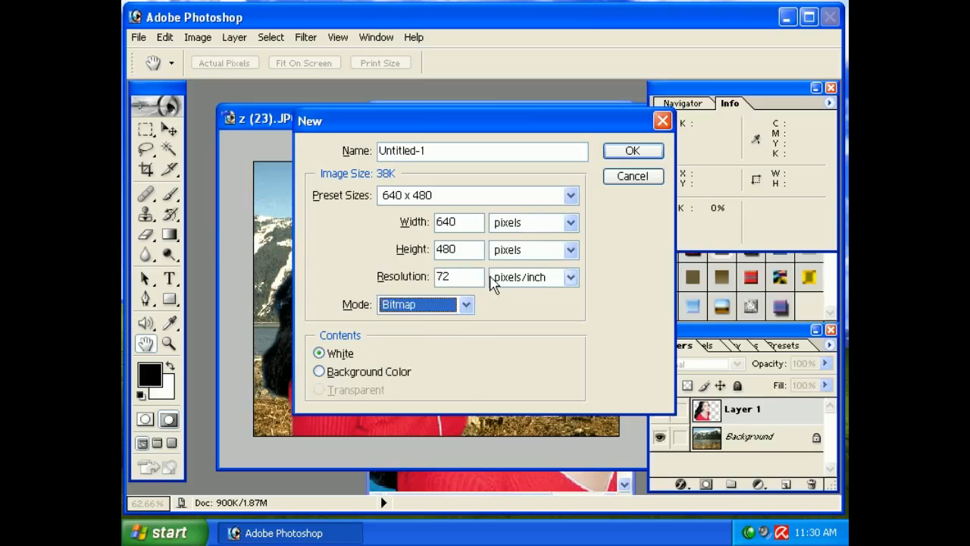
left_click(633, 151)
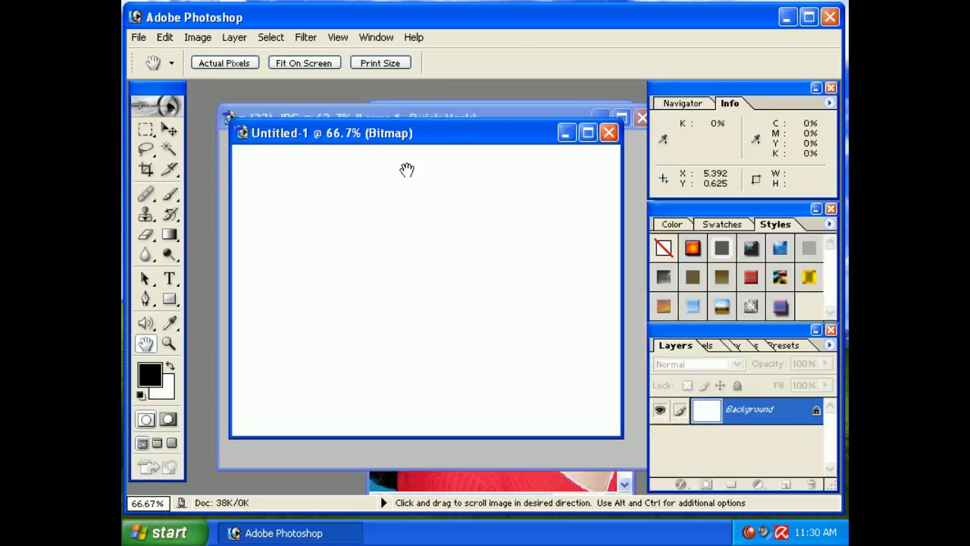
Activate the Move tool and rearrange the z (23).JPG and blank bitmap windows so both are accessible.
left_click(168, 129)
left_click_drag(474, 135, 485, 220)
left_click(472, 174)
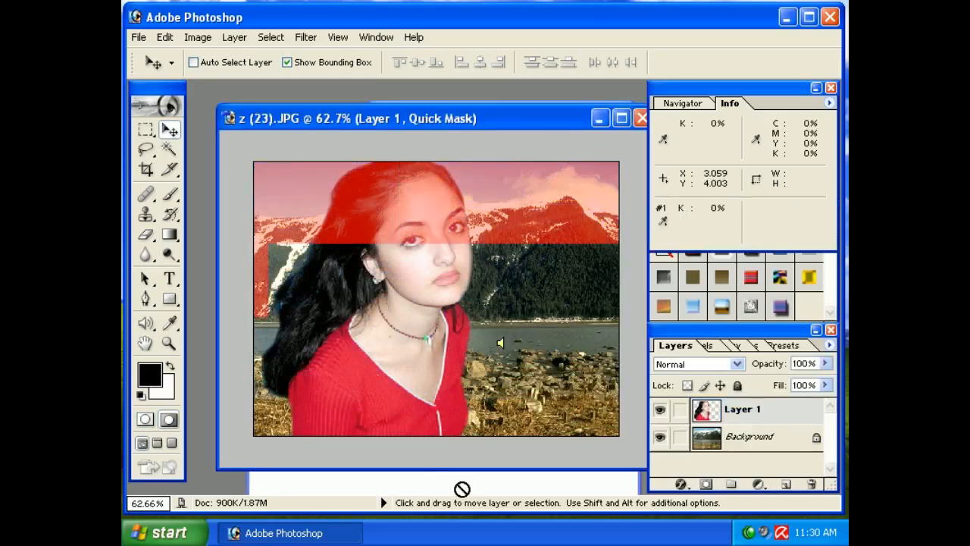
left_click_drag(440, 114, 168, 85)
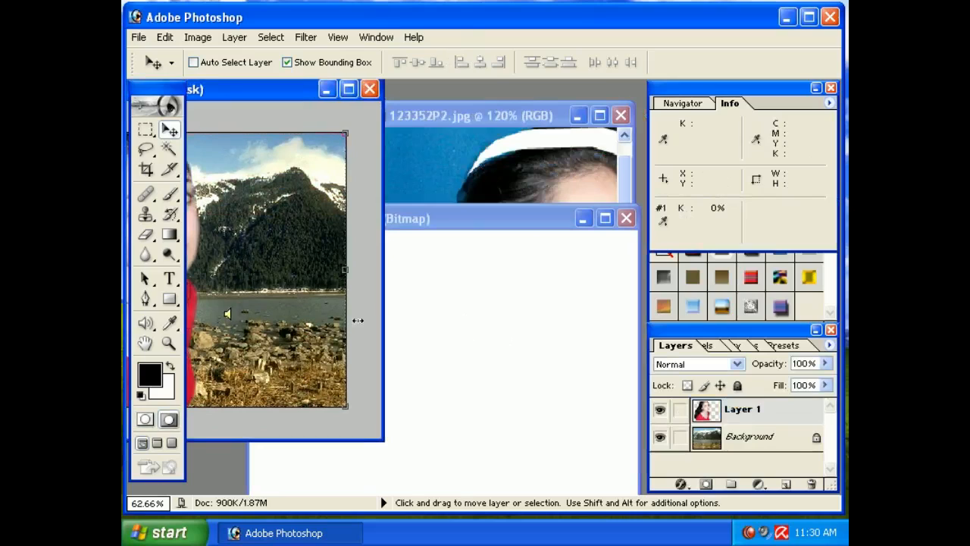
Convert the blank bitmap document to Grayscale with a size ratio of 1.
left_click(495, 232)
left_click(200, 41)
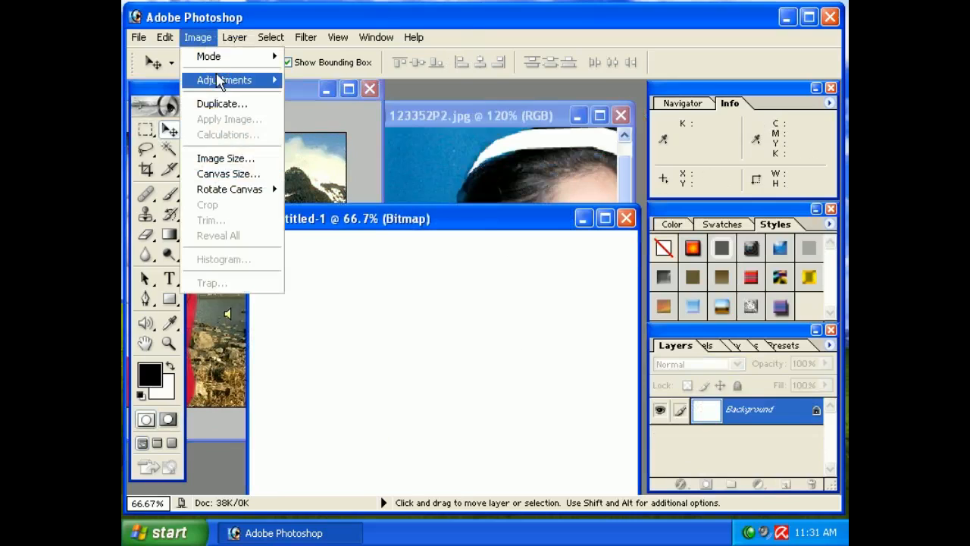
mouse_move(224, 61)
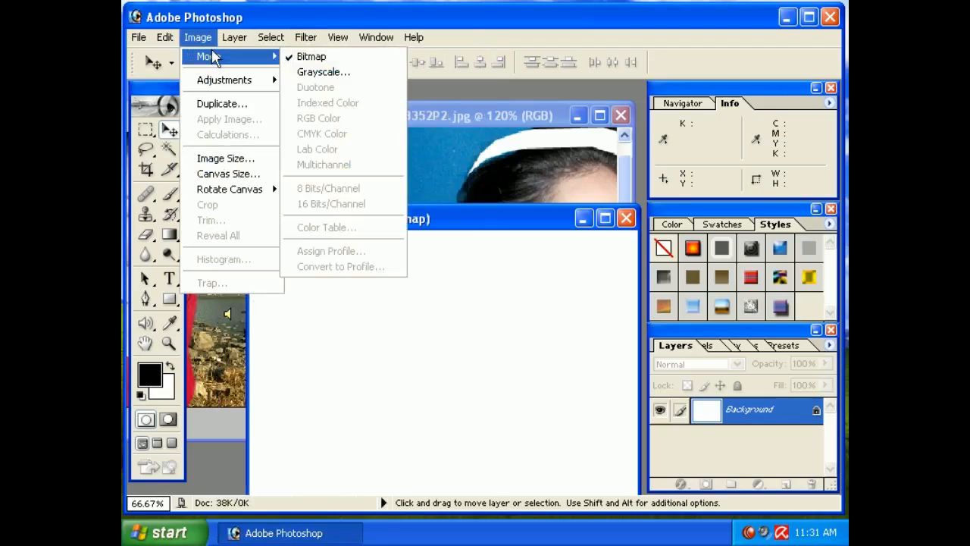
left_click(312, 72)
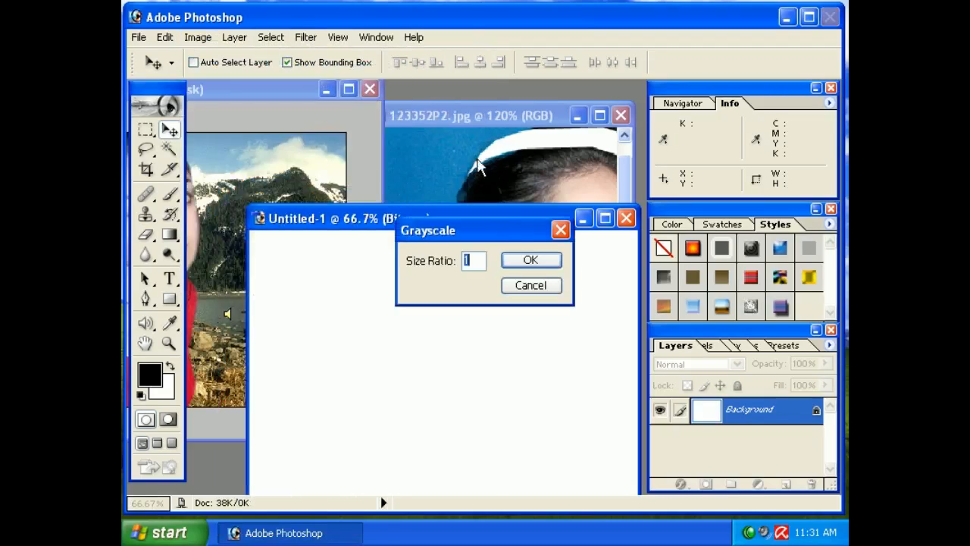
left_click(530, 260)
Try to copy content from z (23).JPG into the converted grayscale document, and close that document without saving.
left_click(268, 199)
left_click_drag(407, 292, 550, 334)
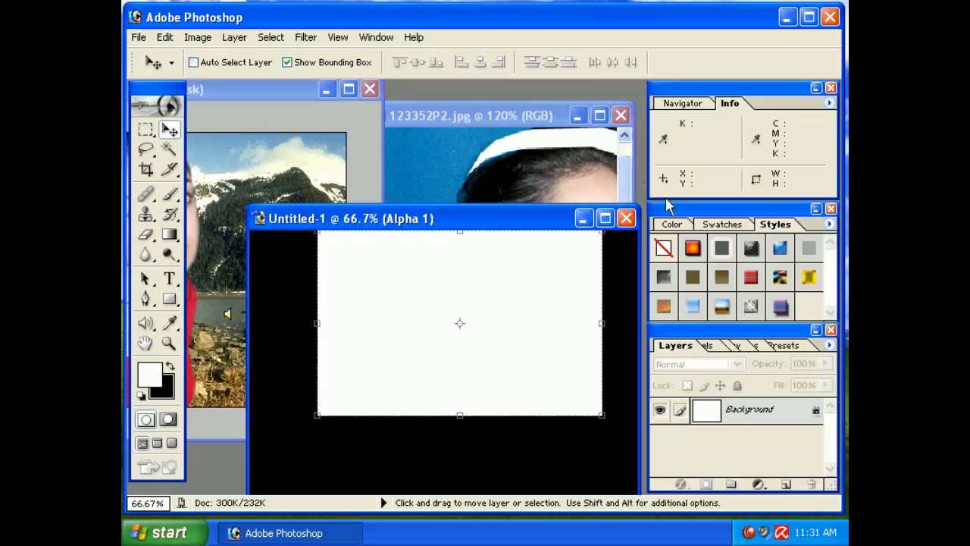
left_click(626, 218)
left_click(419, 220)
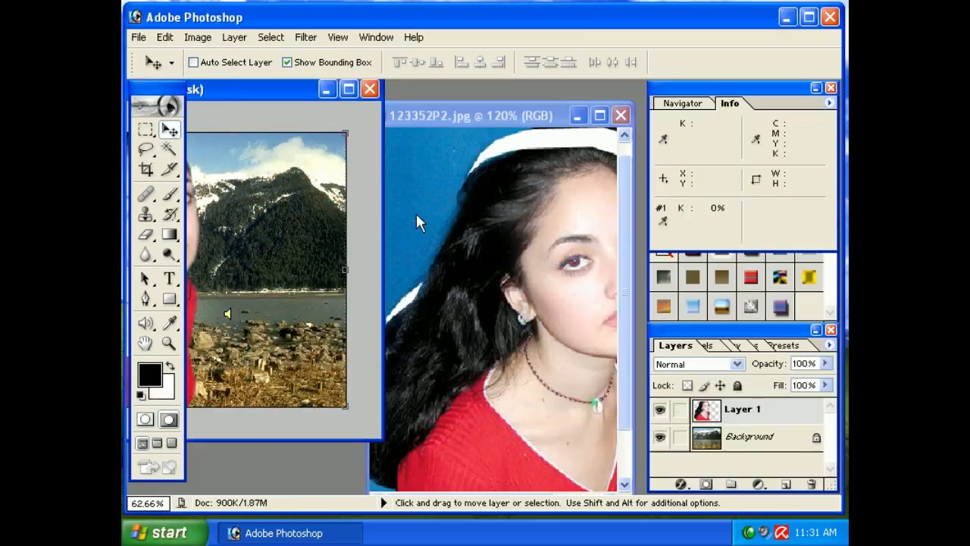
Create a new 640 x 480 pixel document in Grayscale mode with white contents.
key("ctrl+n")
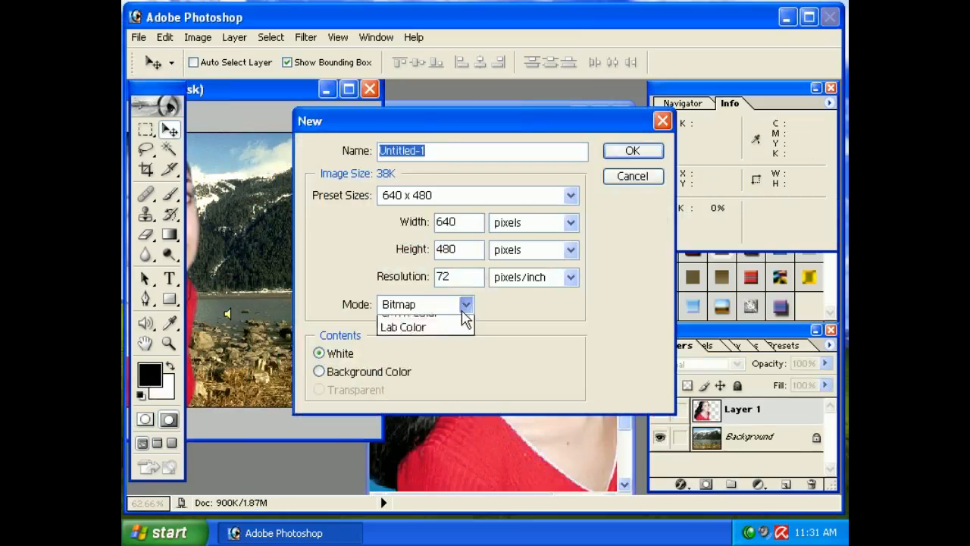
left_click(466, 304)
left_click(457, 336)
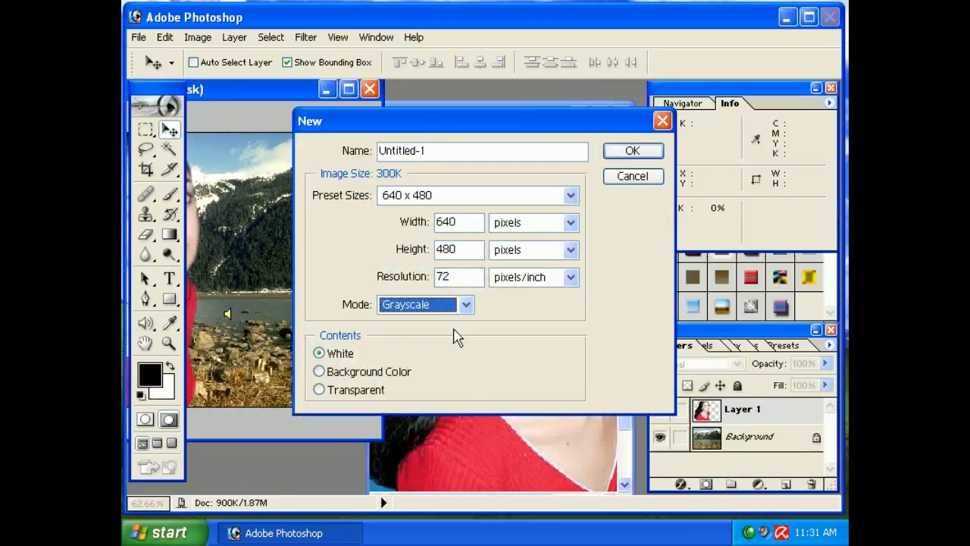
left_click(632, 150)
Try to move the z (23).JPG content into the new grayscale document, and discard that document without saving.
left_click(223, 228)
left_click_drag(271, 208, 572, 250)
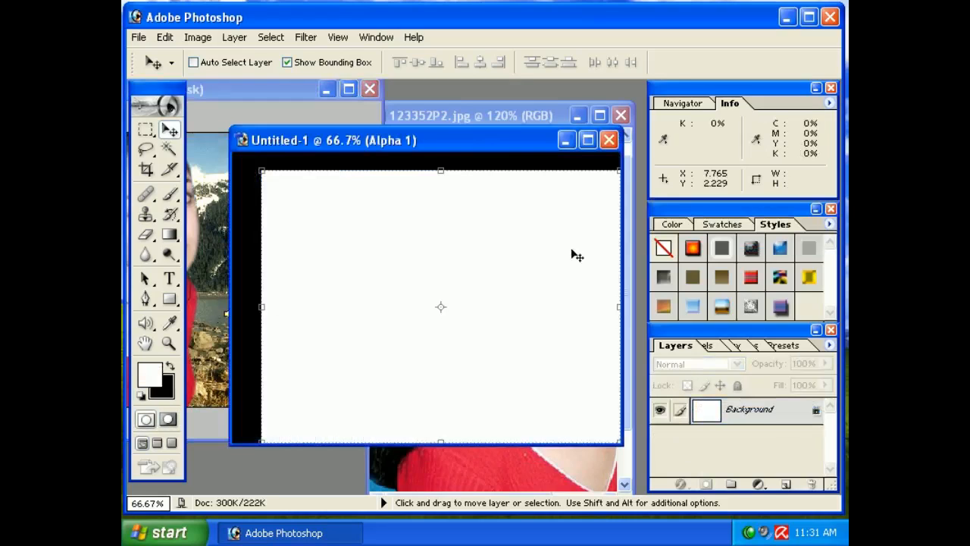
left_click(608, 140)
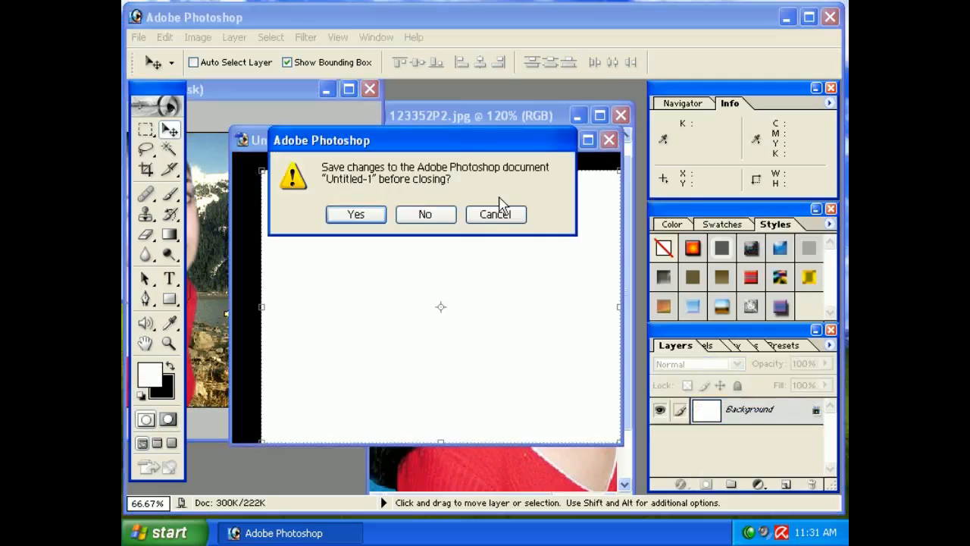
left_click(441, 215)
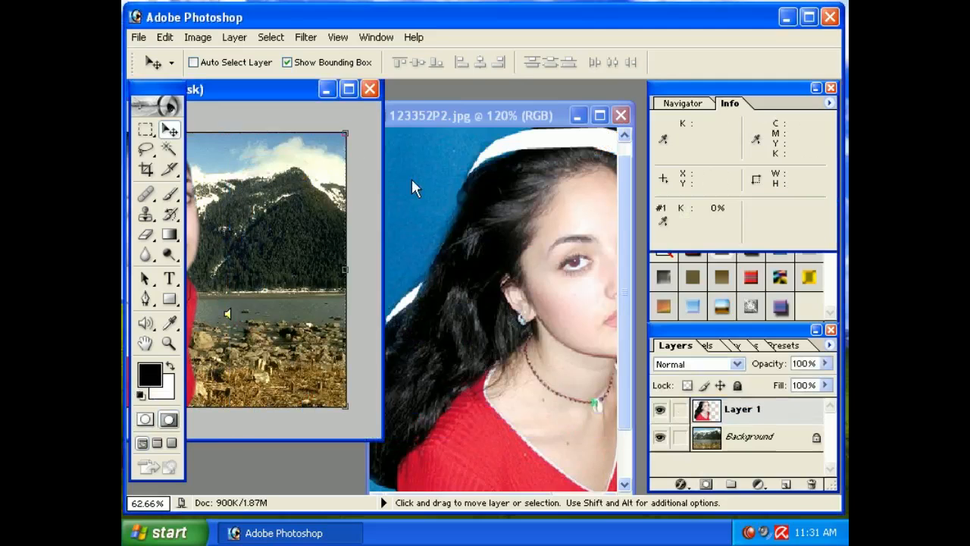
Close z (23).JPG without saving and create another blank 640 x 480 grayscale document beside the portrait.
left_click(370, 89)
left_click(412, 220)
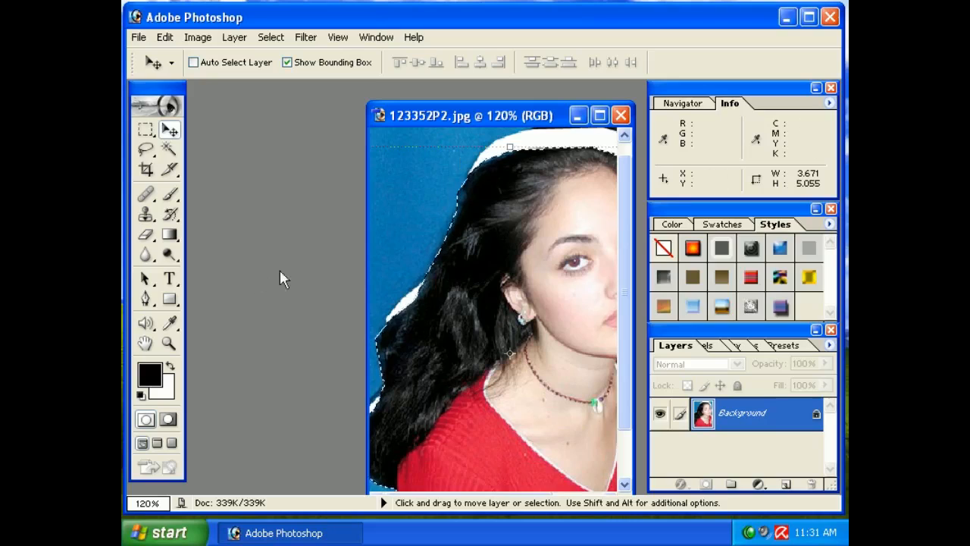
key("ctrl+n")
left_click(623, 151)
left_click_drag(499, 144, 273, 134)
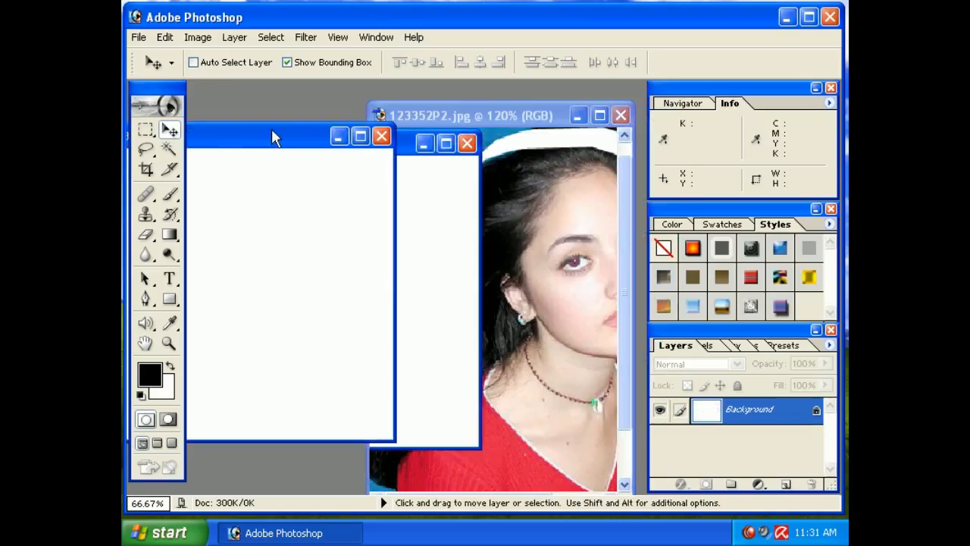
Copy the selected woman from 123352P2.jpg into the blank grayscale document.
left_click(464, 262)
left_click_drag(501, 263, 266, 207)
left_click_drag(282, 144, 438, 113)
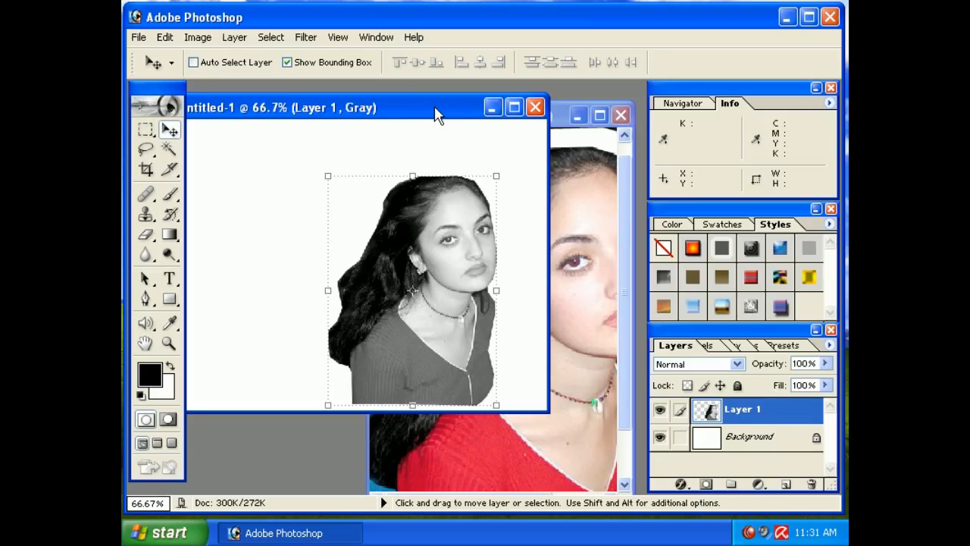
Close the grayscale document without saving and create a new 640 x 480 document in Bitmap mode.
left_click(535, 107)
left_click(426, 215)
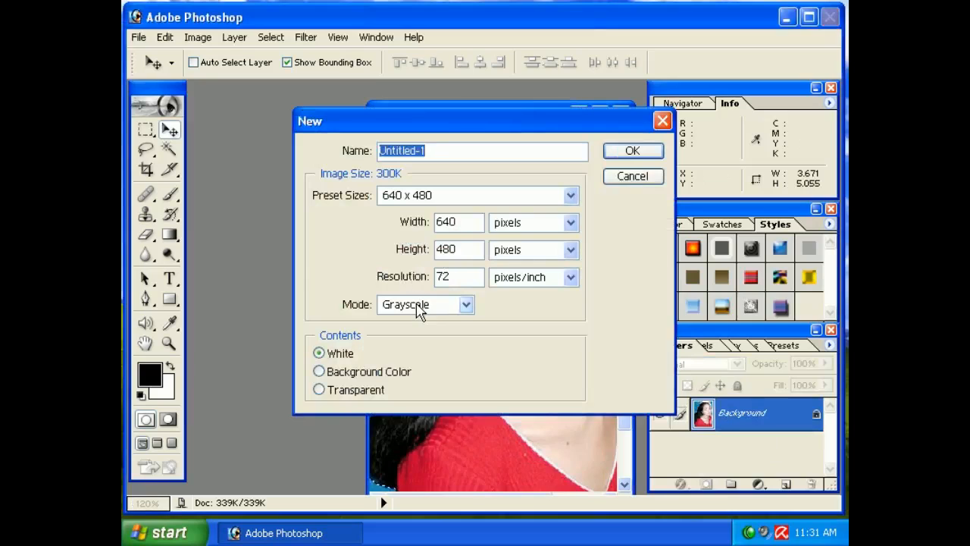
left_click(417, 303)
left_click(410, 320)
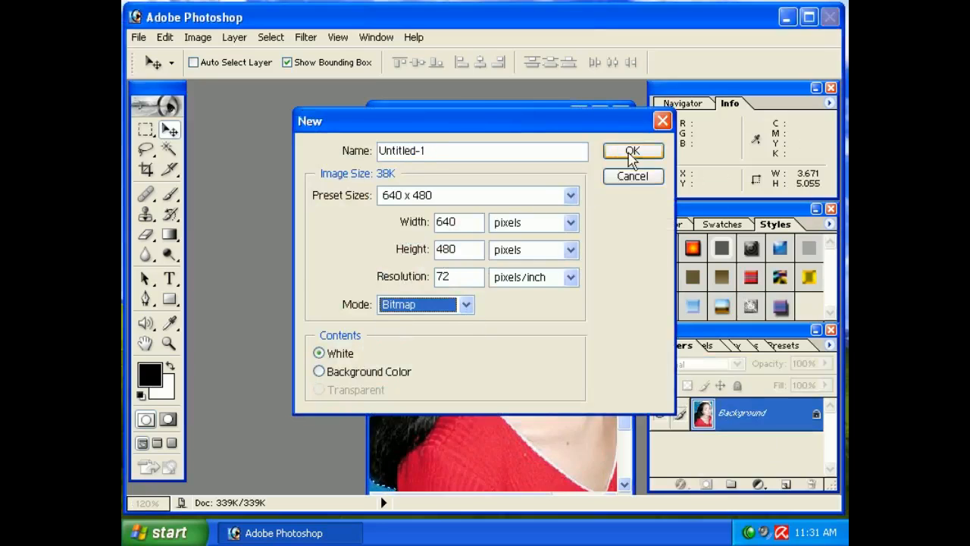
left_click(614, 176)
Copy the selected woman from 123352P2.jpg into the bitmap document, and undo the copy.
left_click_drag(418, 158, 287, 112)
left_click(514, 207)
left_click_drag(515, 207, 303, 225)
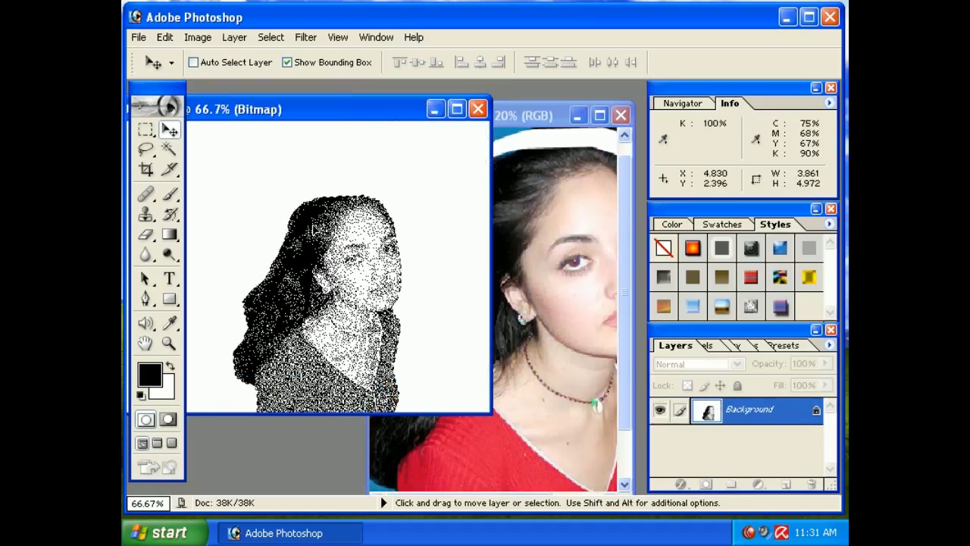
key("ctrl+alt+z")
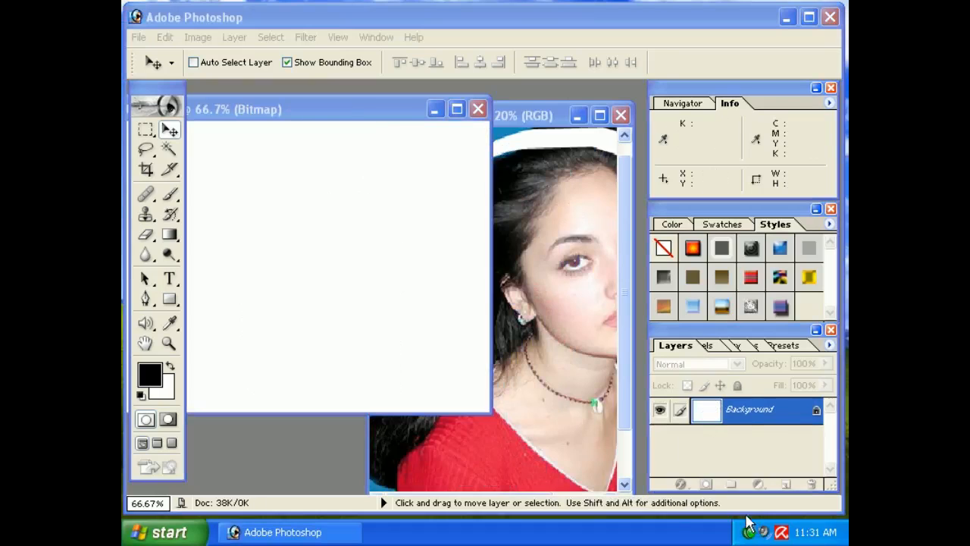
right_click(755, 531)
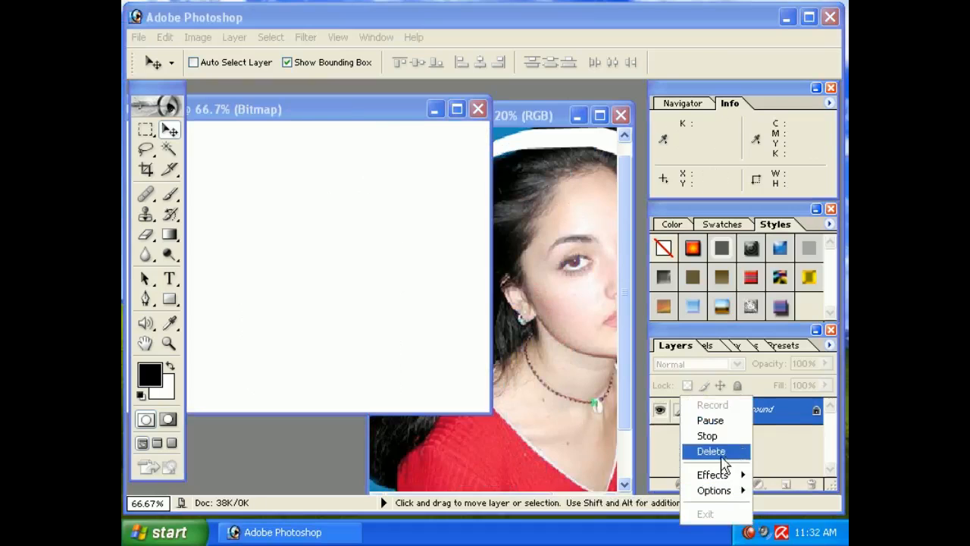
left_click(724, 421)
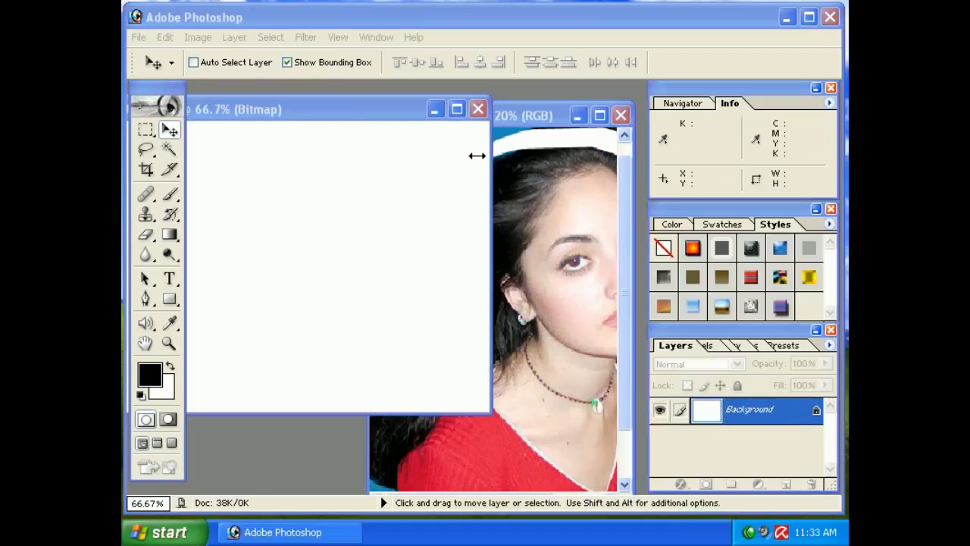
Close the bitmap document without saving and create a new 640 x 480 Bitmap document filled with the background color.
left_click(478, 109)
left_click(428, 215)
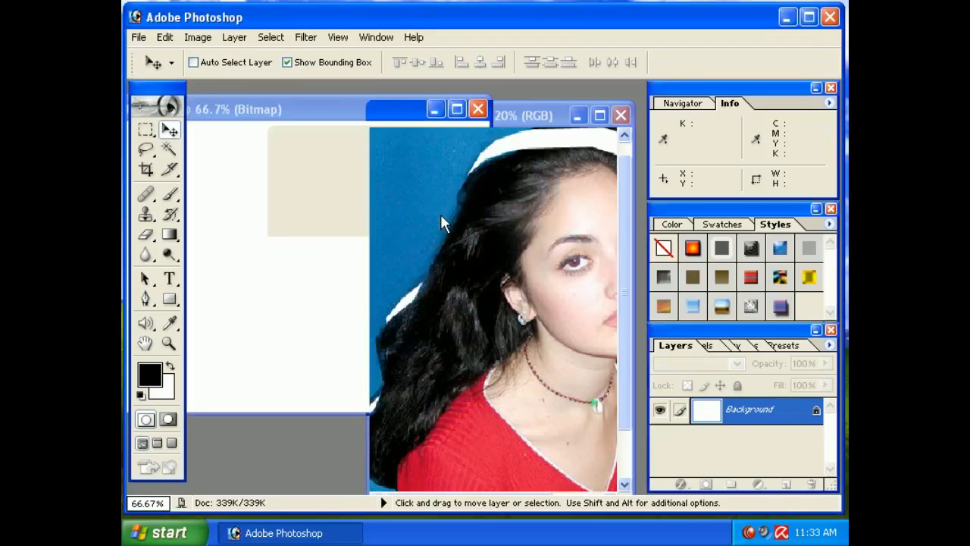
key("ctrl+n")
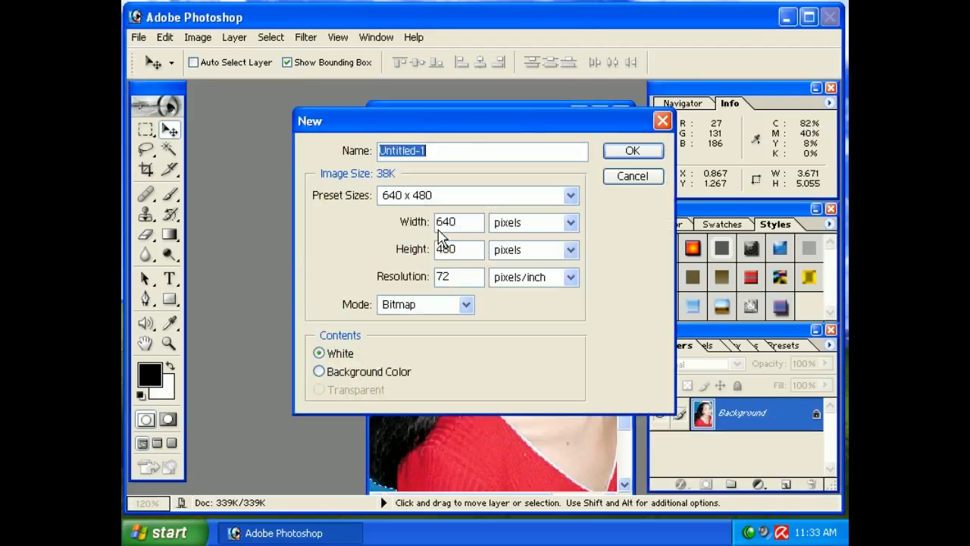
left_click(428, 308)
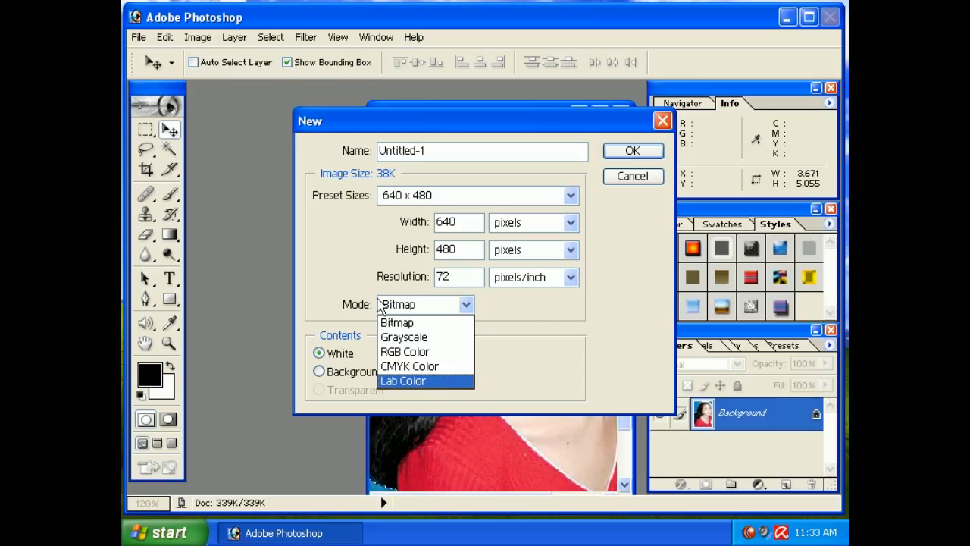
left_click(279, 178)
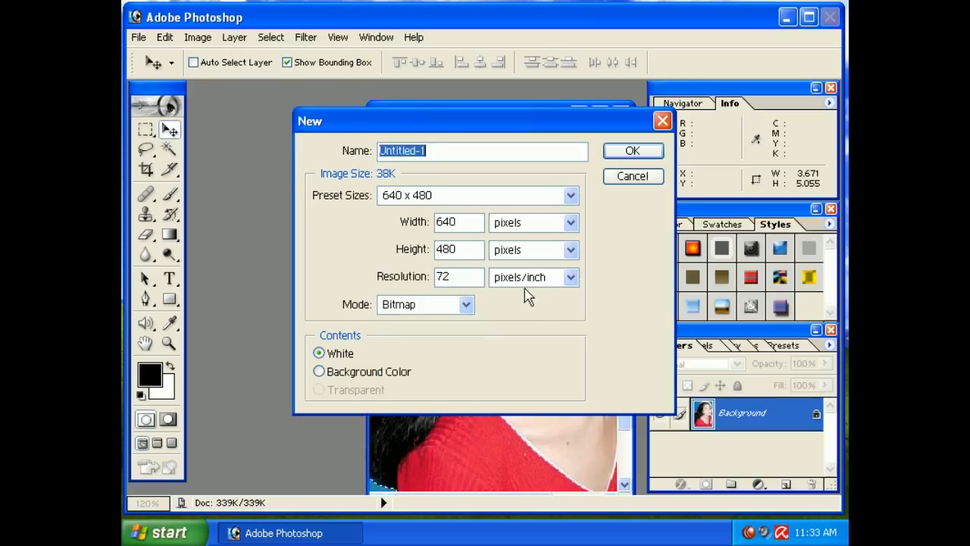
left_click(399, 373)
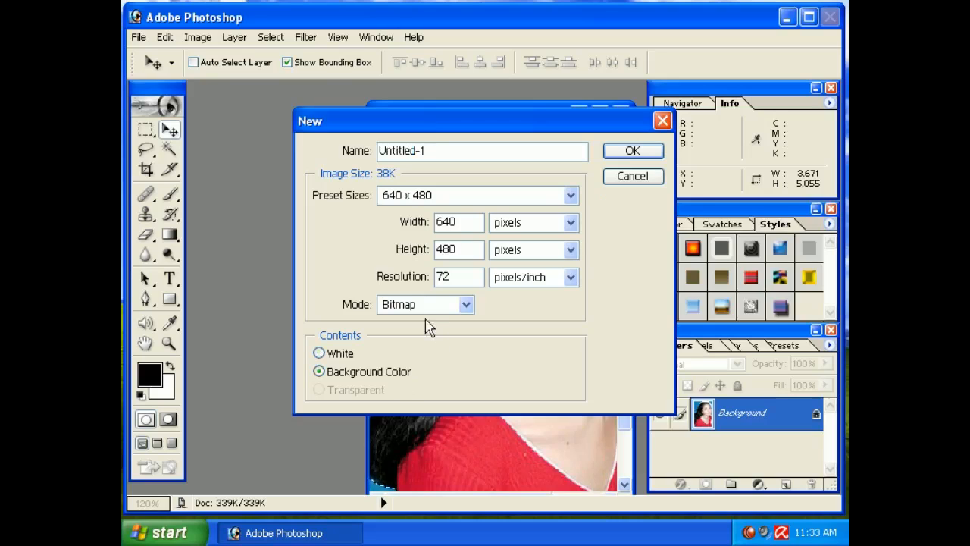
left_click(633, 152)
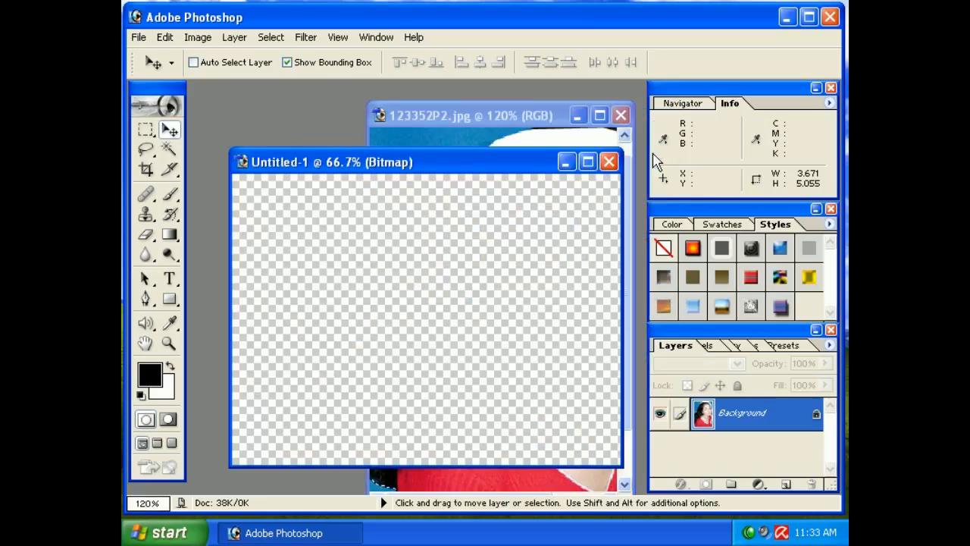
Close the bitmap document and create a new 640 x 480 RGB Color document with transparent contents.
left_click(608, 162)
key("ctrl+n")
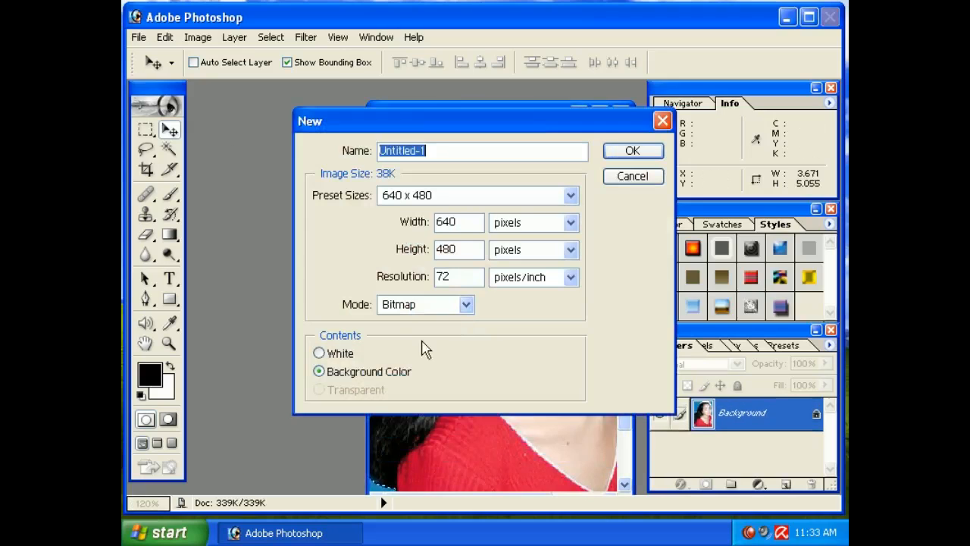
left_click(334, 354)
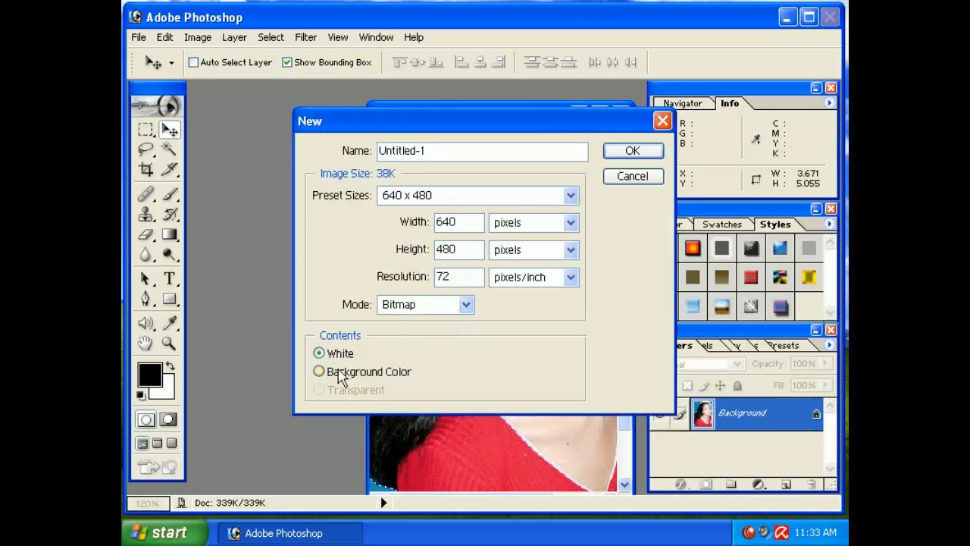
left_click(394, 316)
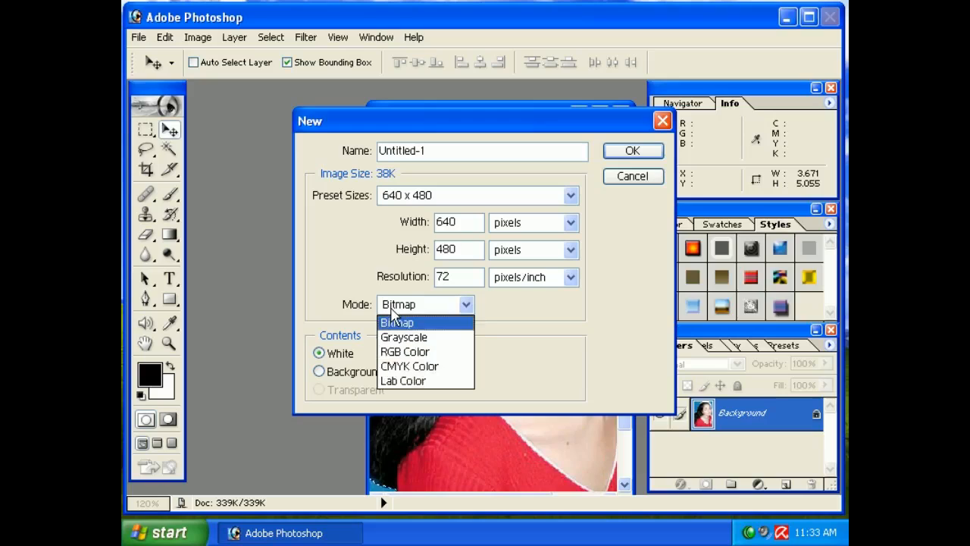
left_click(398, 351)
left_click(354, 390)
left_click(639, 151)
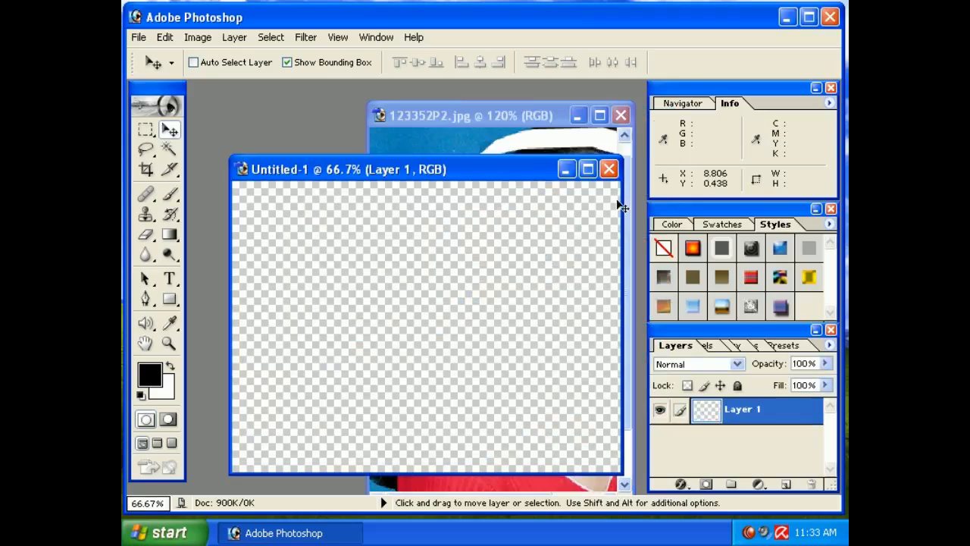
Close the transparent document and open Water lilies.jpg from My Pictures\Sample Pictures with the File Browser.
left_click(609, 168)
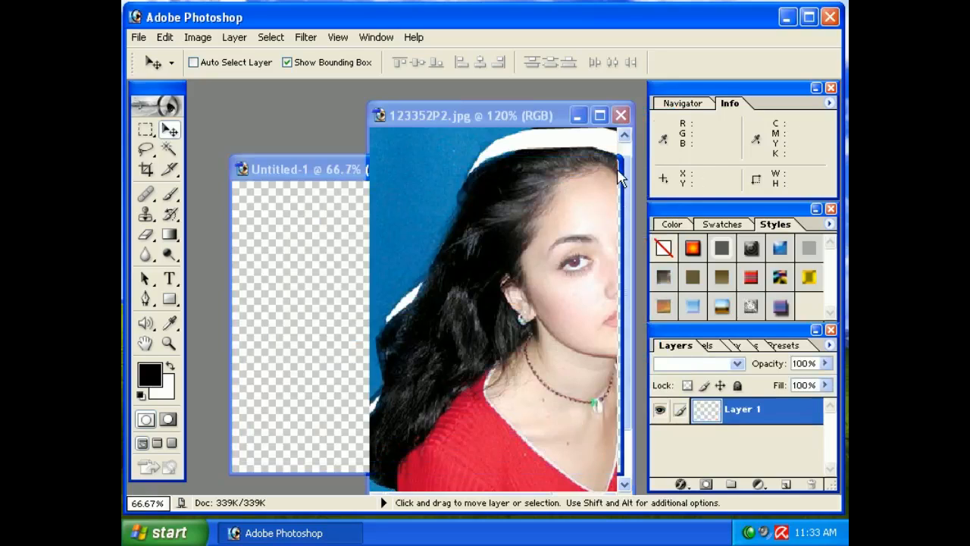
left_click(137, 37)
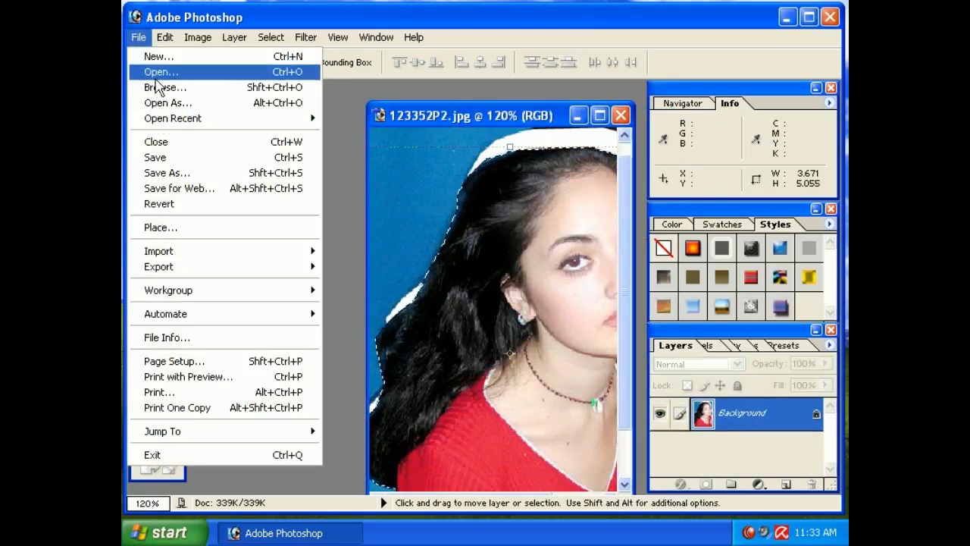
left_click(155, 73)
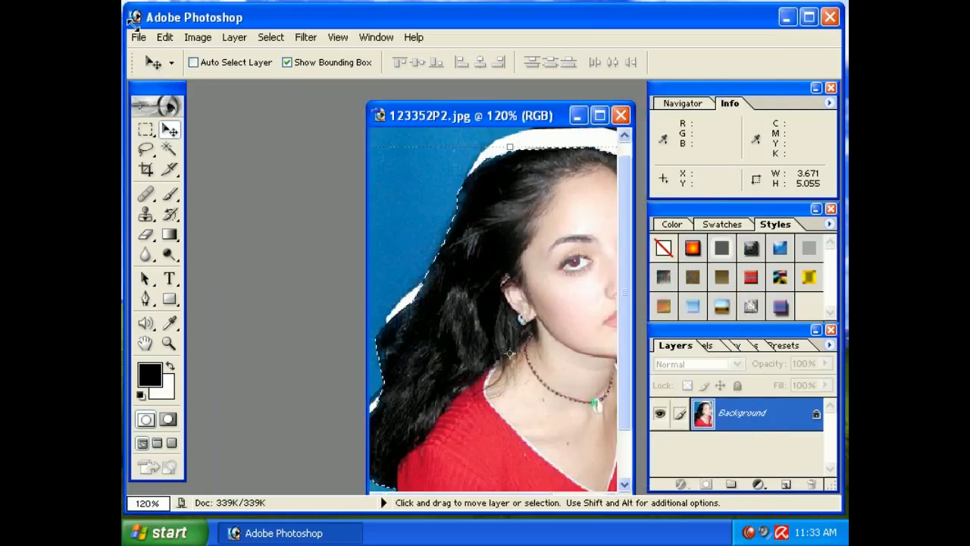
left_click(137, 38)
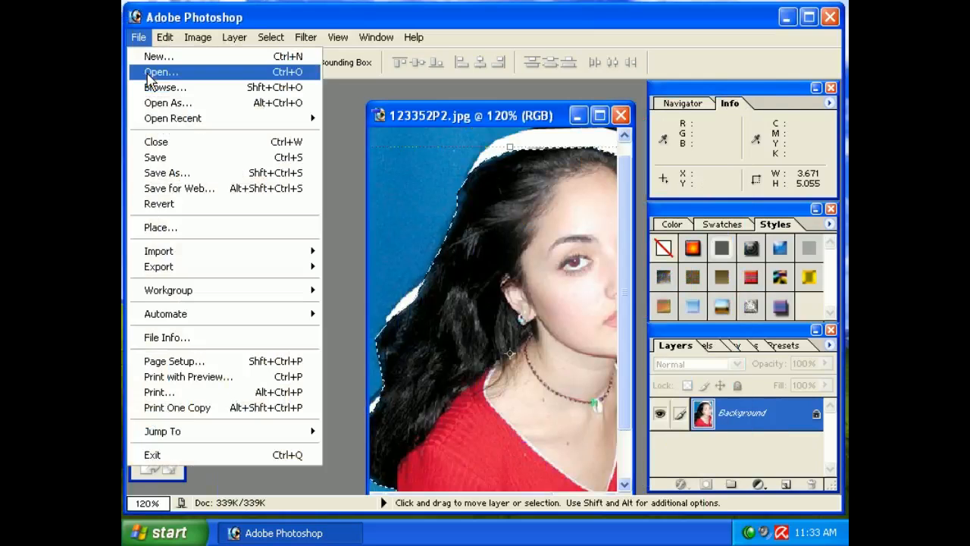
left_click(163, 89)
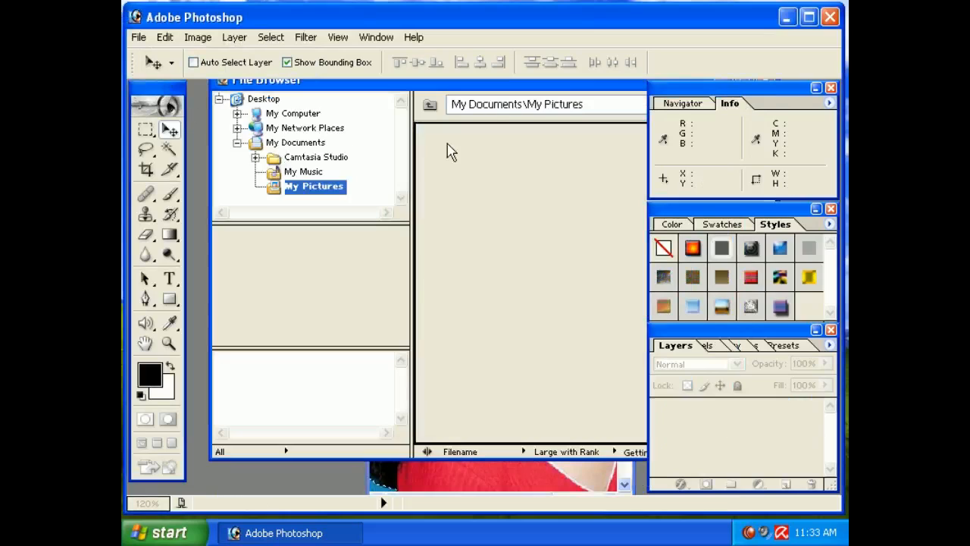
double_click(520, 219)
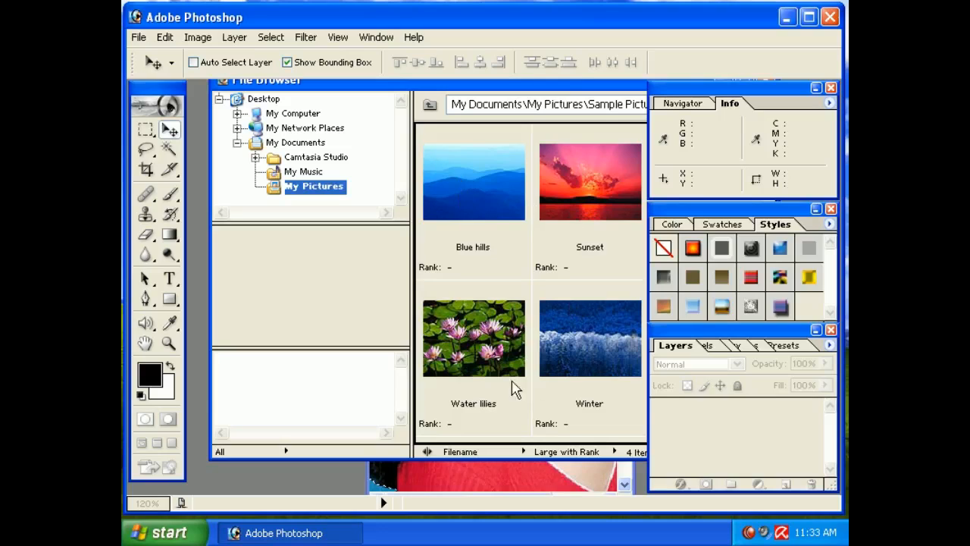
double_click(488, 360)
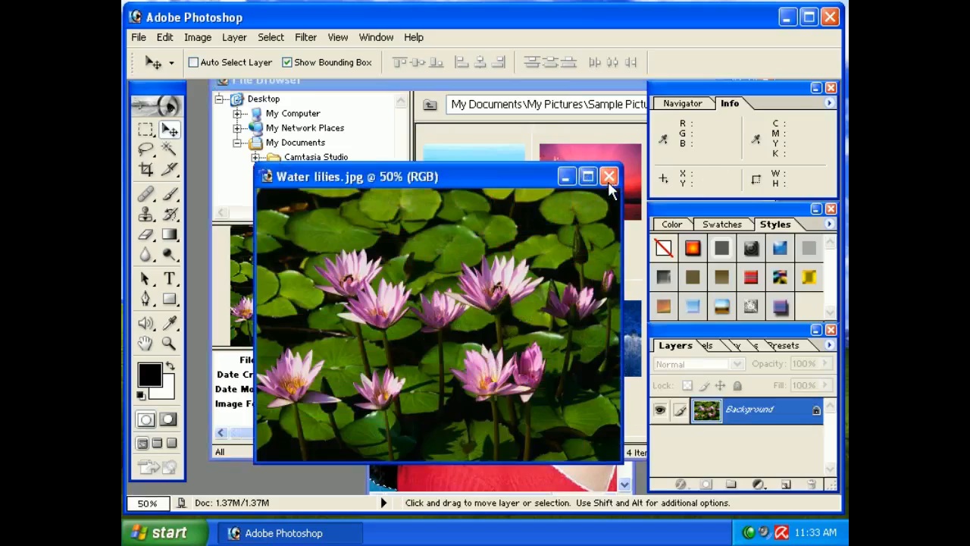
Close Water lilies.jpg and the File Browser, leaving only the portrait 123352P2.jpg open.
left_click(608, 177)
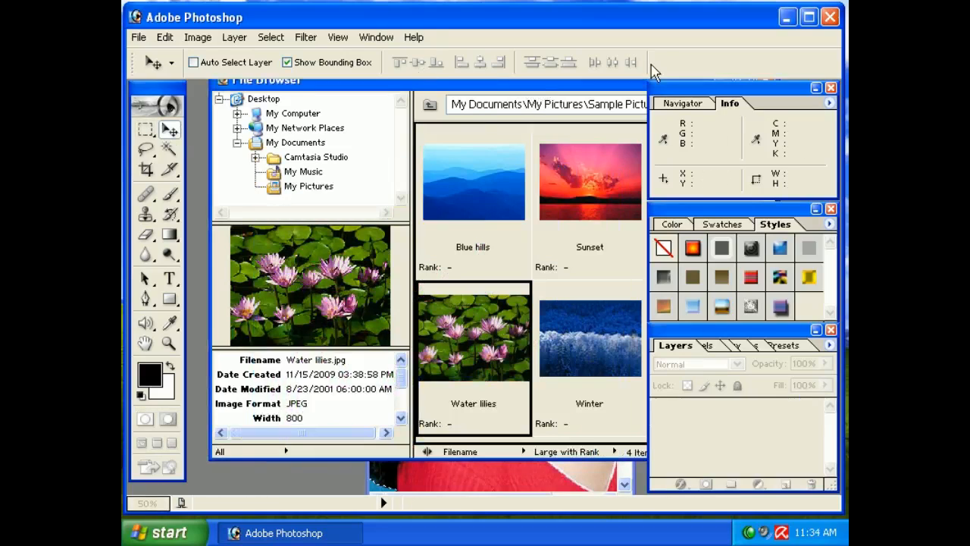
left_click(138, 37)
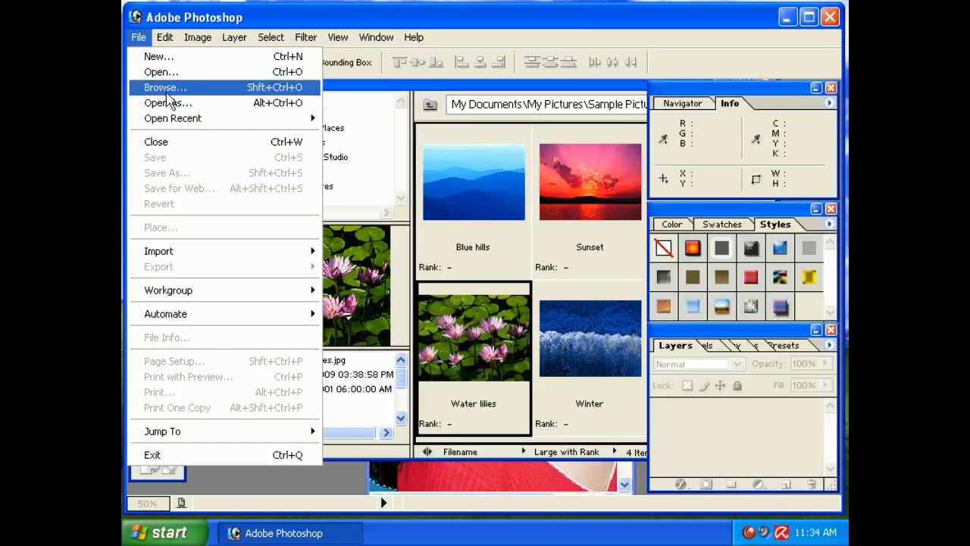
left_click(165, 87)
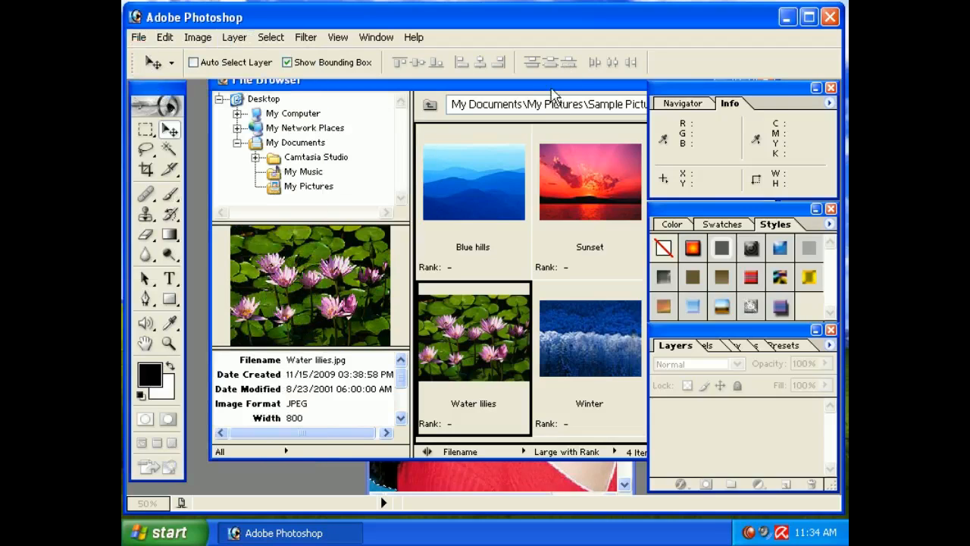
left_click_drag(553, 95, 500, 127)
left_click_drag(574, 112, 296, 81)
left_click(437, 82)
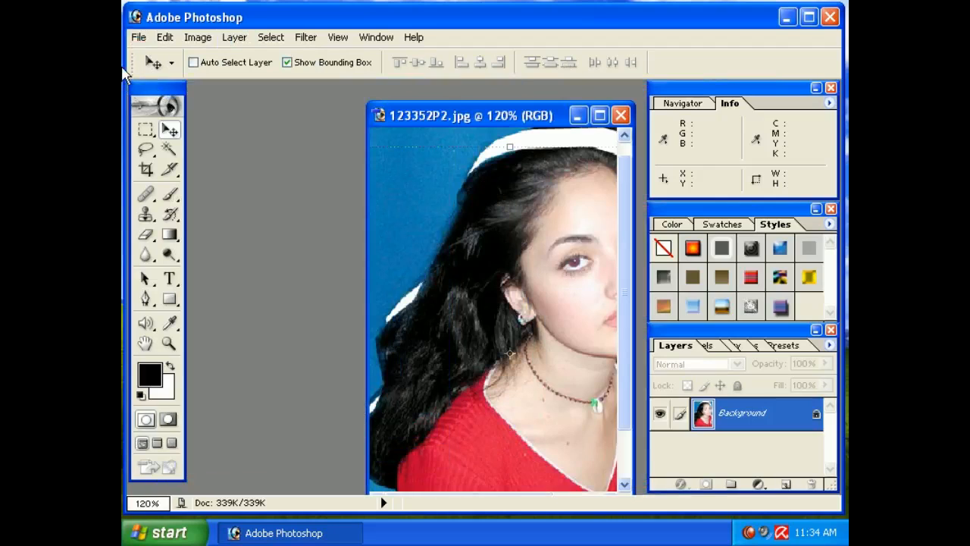
Try to open z (11) from the unknown album folder with the Open As command.
left_click(138, 37)
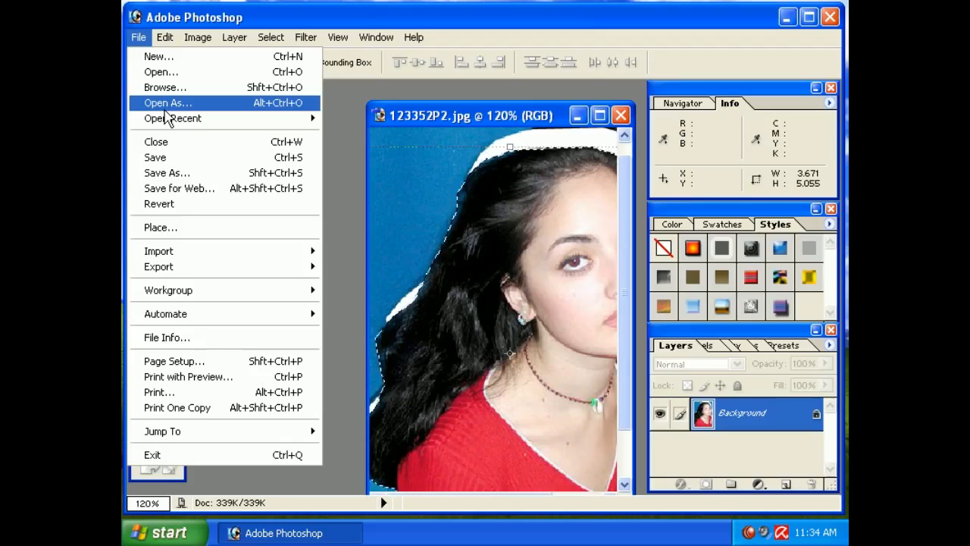
left_click(166, 106)
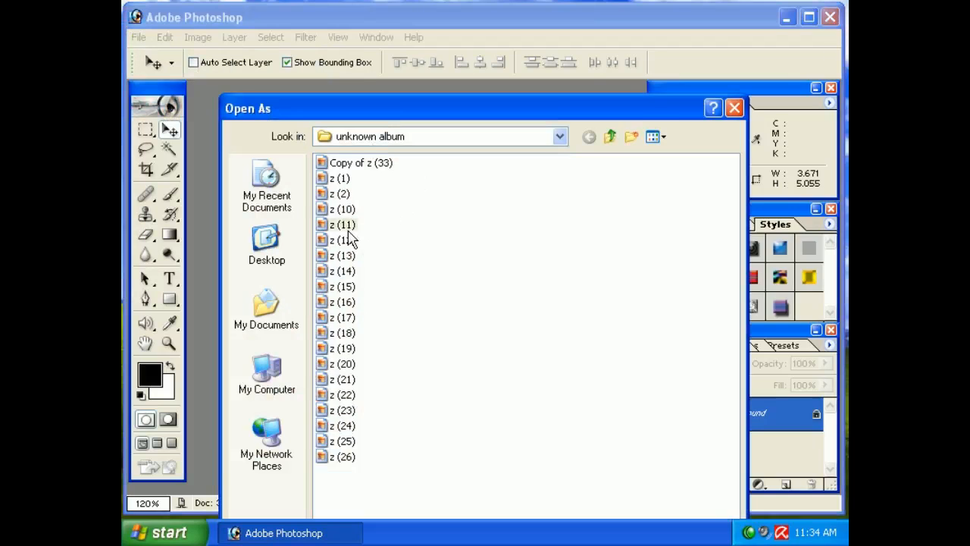
double_click(348, 230)
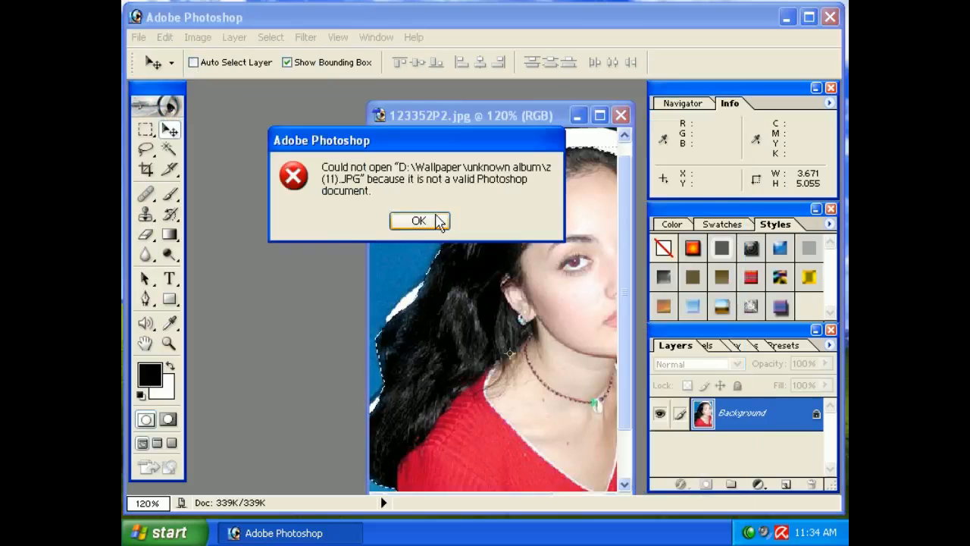
left_click(438, 221)
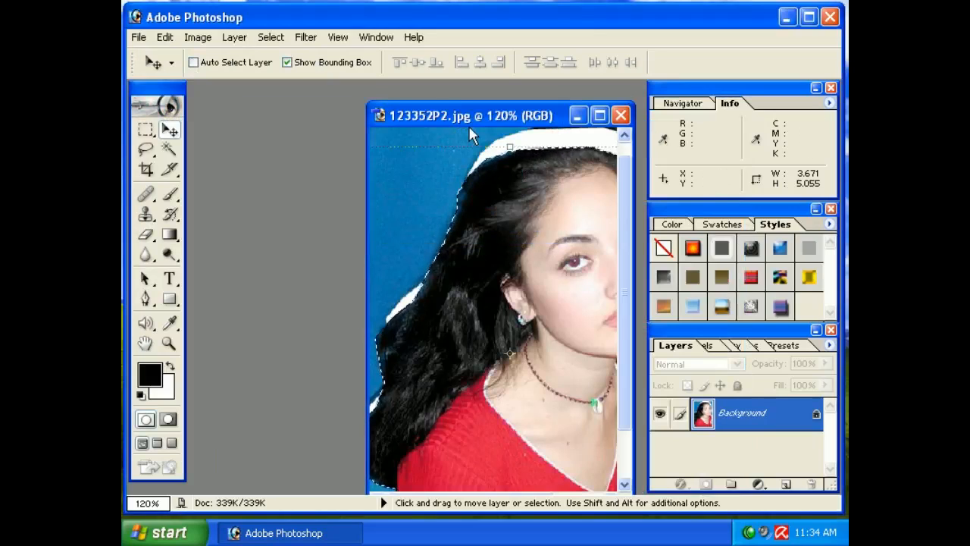
Save the portrait 123352P2.jpg as a JPEG with quality 5 (Medium) and the Baseline ("Standard") format option.
key("ctrl+s")
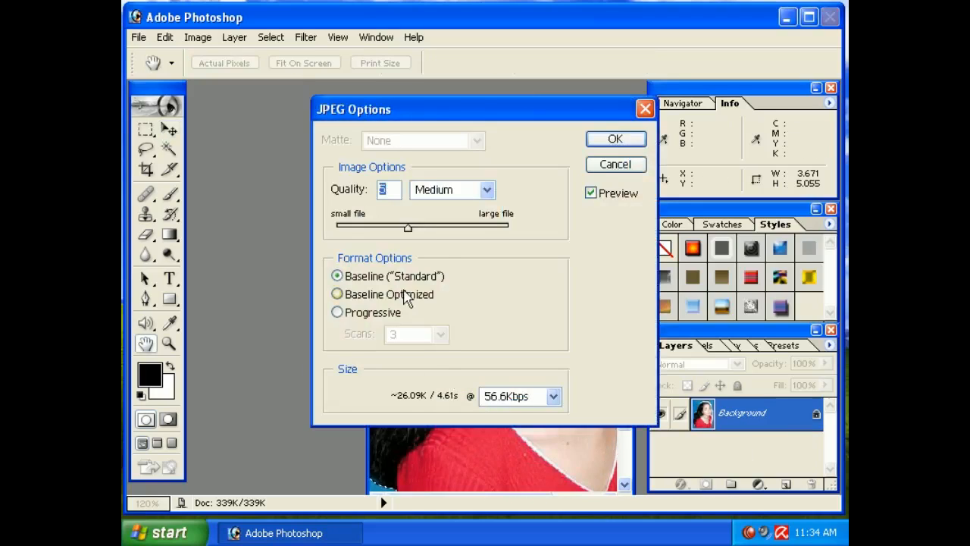
left_click(614, 141)
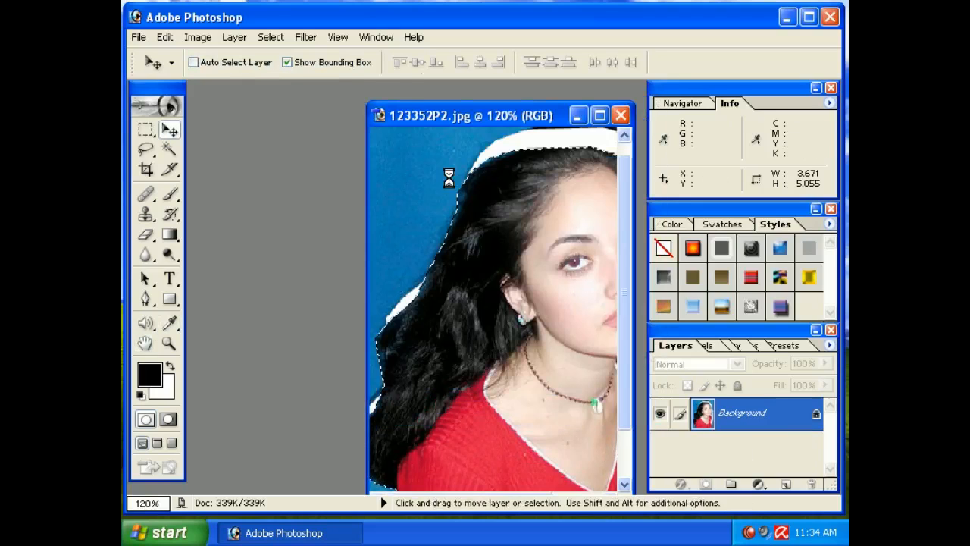
left_click(139, 38)
left_click(172, 175)
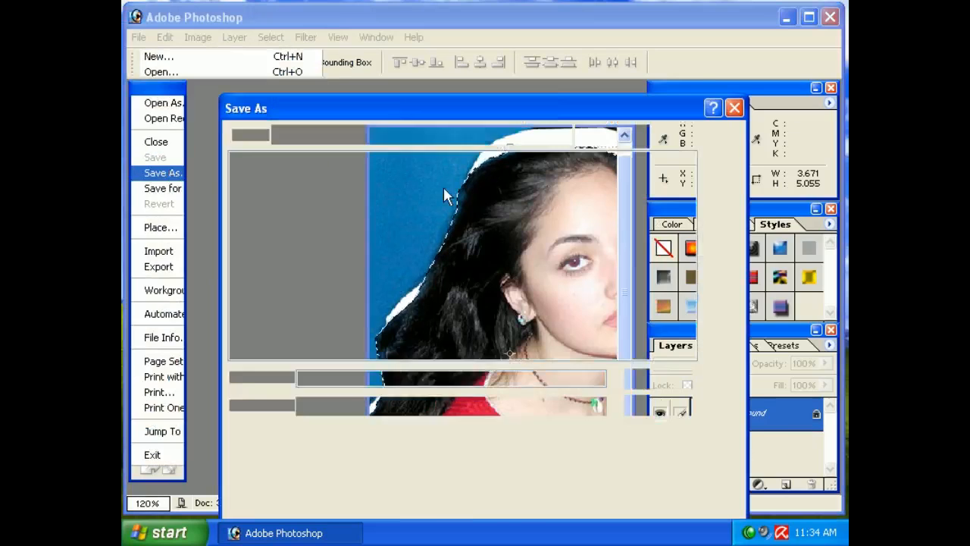
left_click(361, 413)
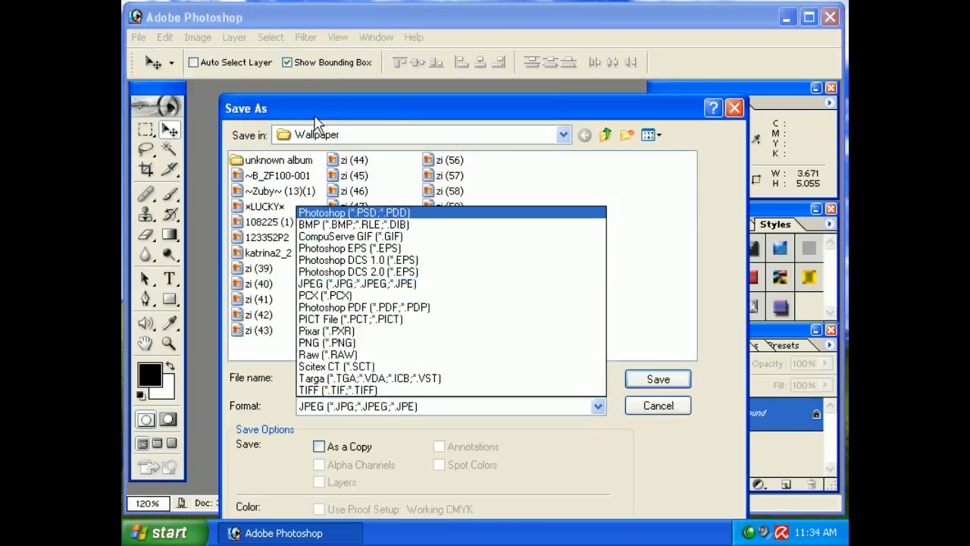
left_click(356, 215)
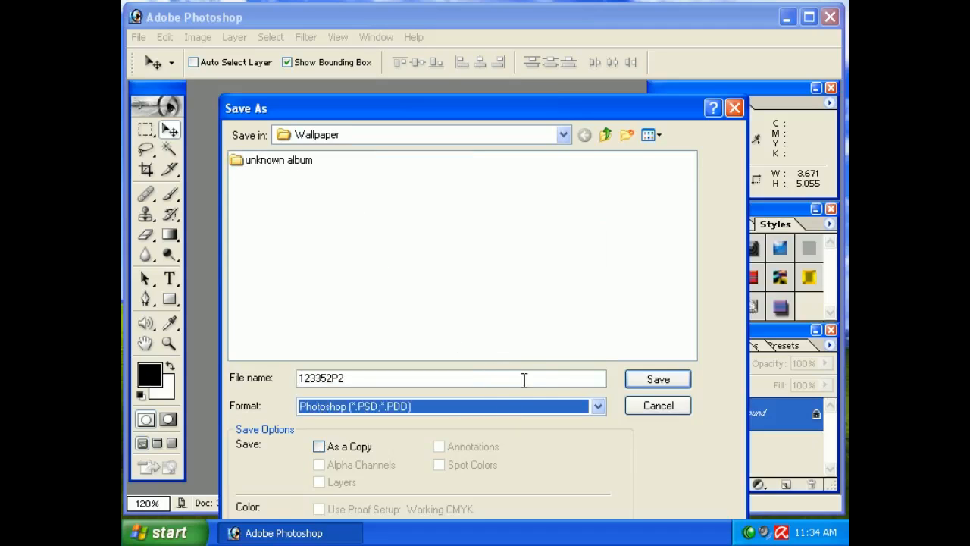
key("Escape")
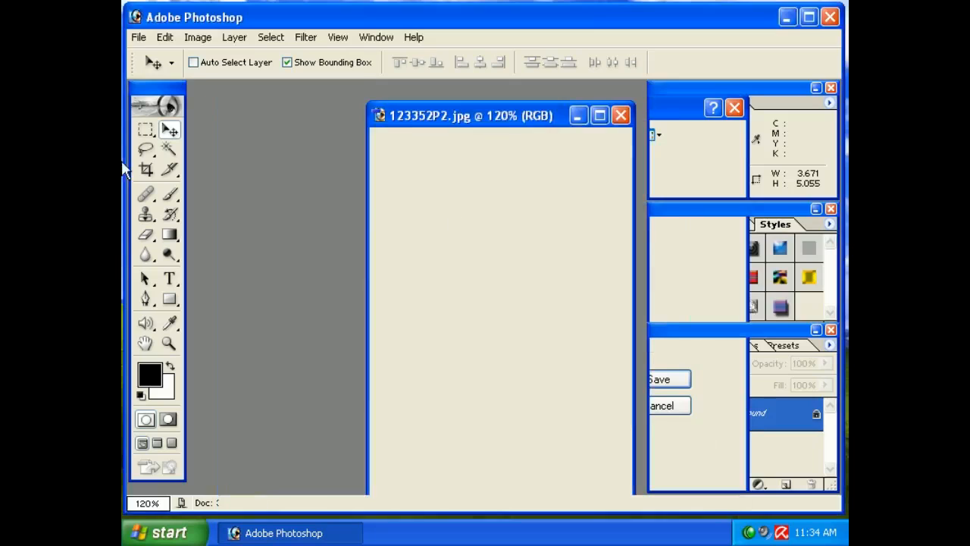
Open z (2).jpg from the recently used files and close it again.
left_click(138, 38)
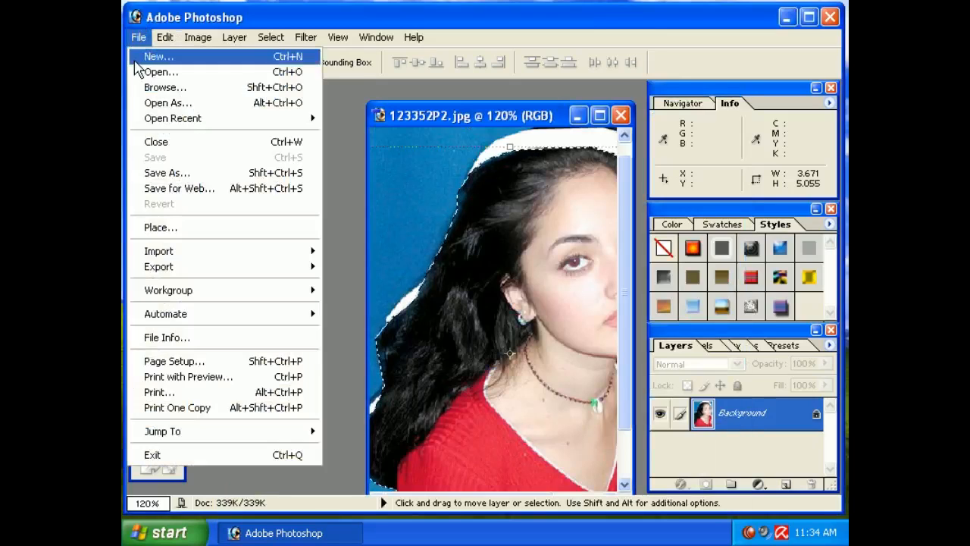
mouse_move(287, 123)
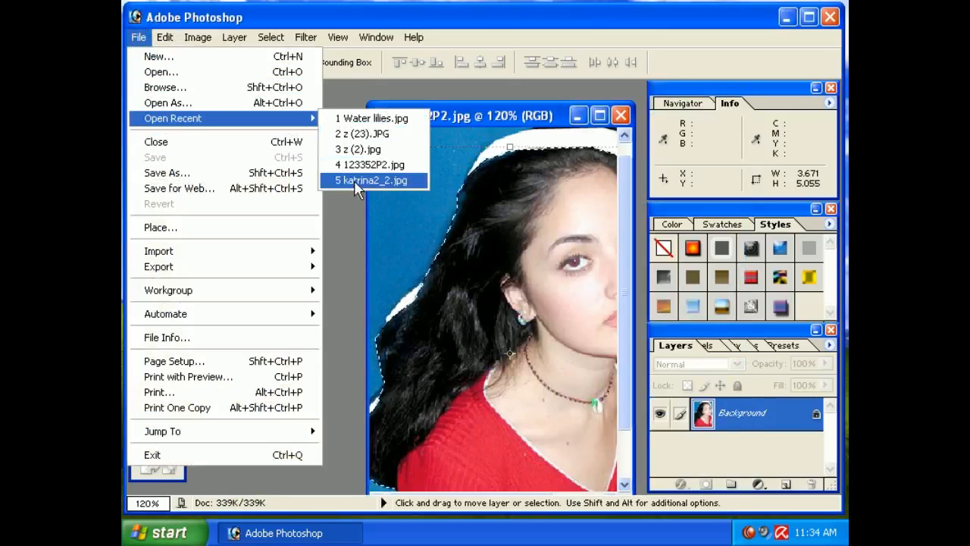
left_click(356, 150)
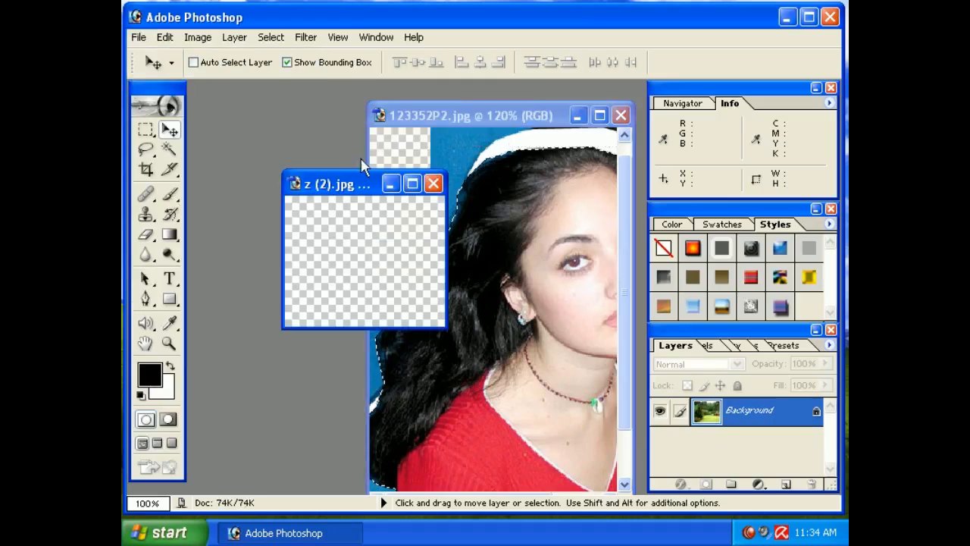
left_click(472, 117)
left_click(138, 37)
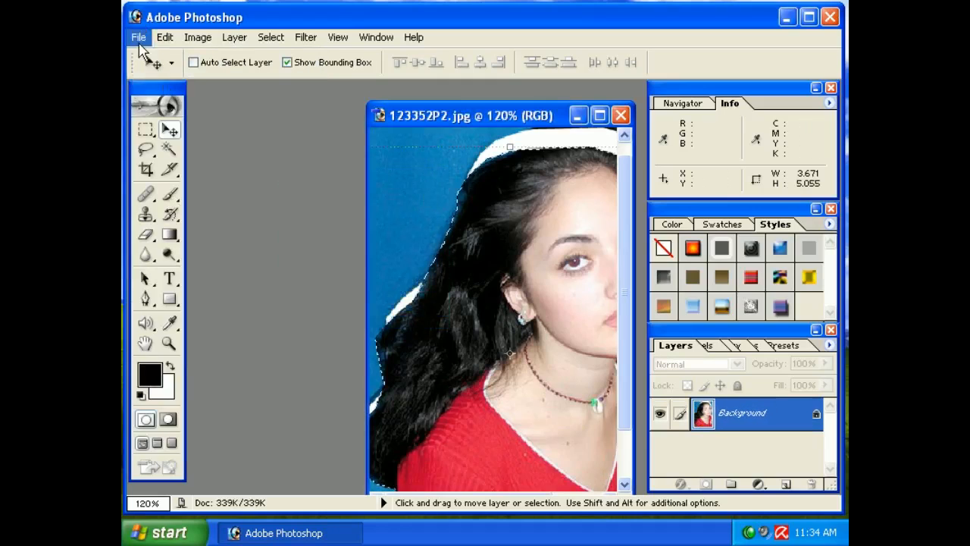
Open Water lilies.jpg from the recently used files and close it again.
mouse_move(310, 119)
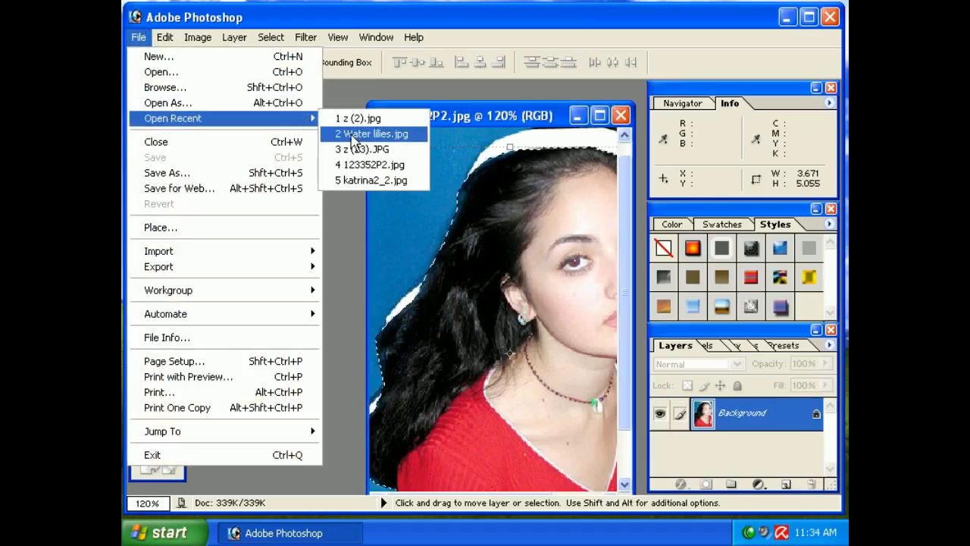
left_click(351, 135)
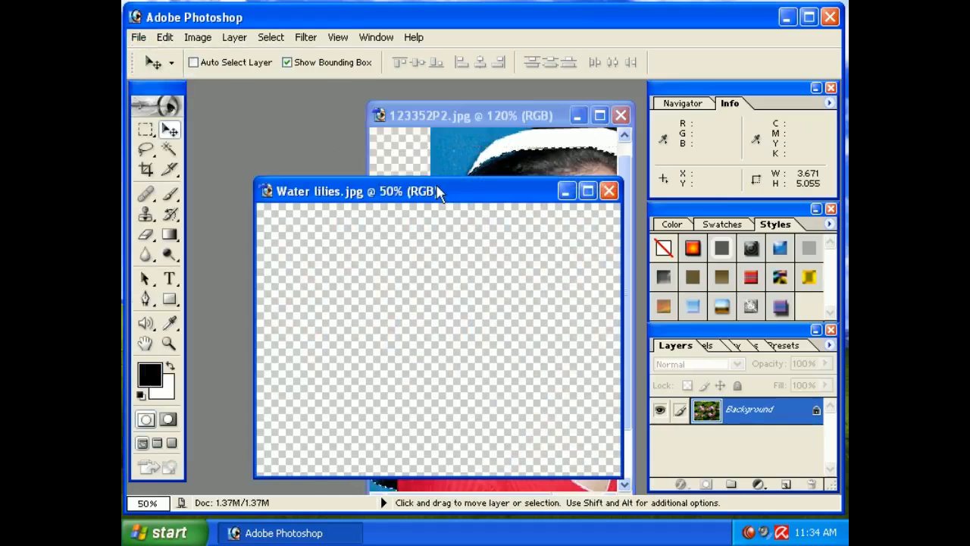
left_click(610, 191)
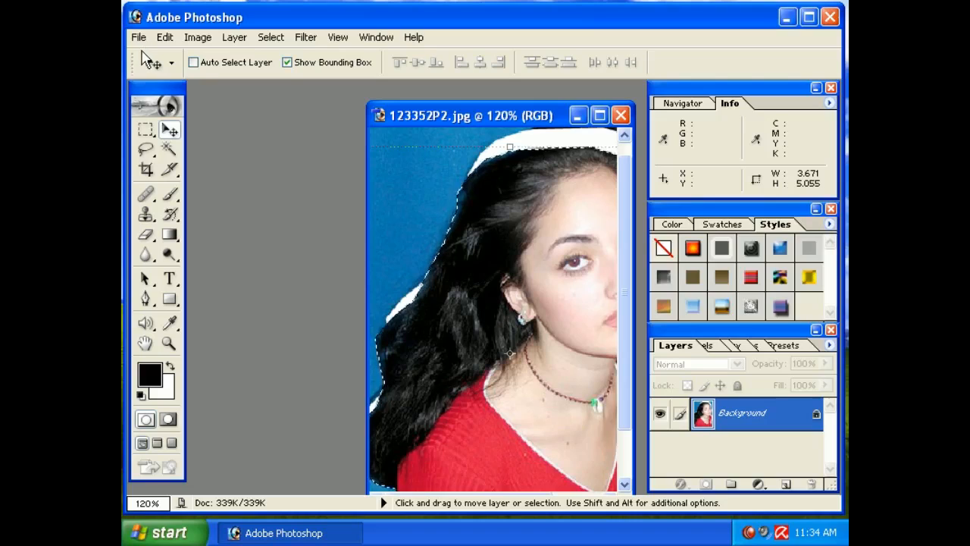
Check which file formats the Save As dialog offers for 123352P2.jpg, then cancel without saving.
left_click(139, 37)
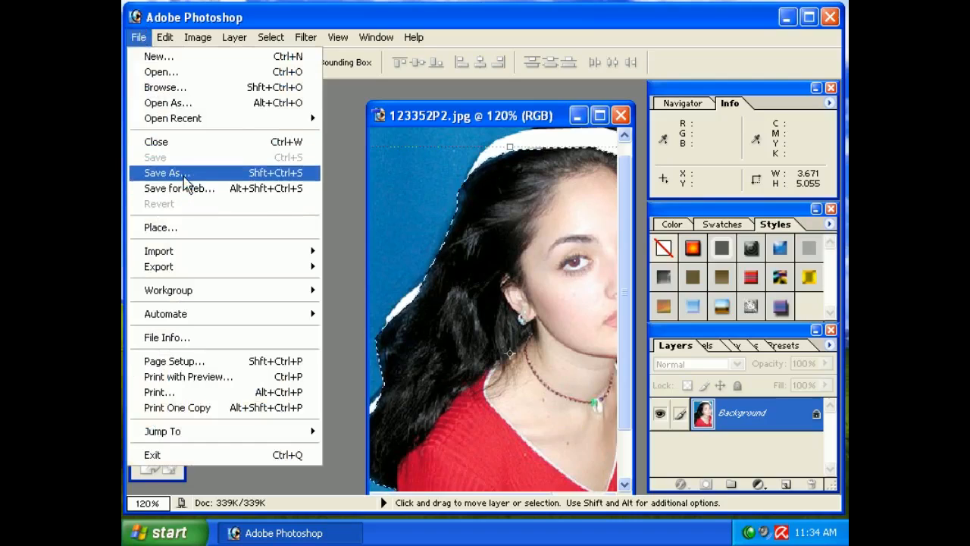
left_click(181, 173)
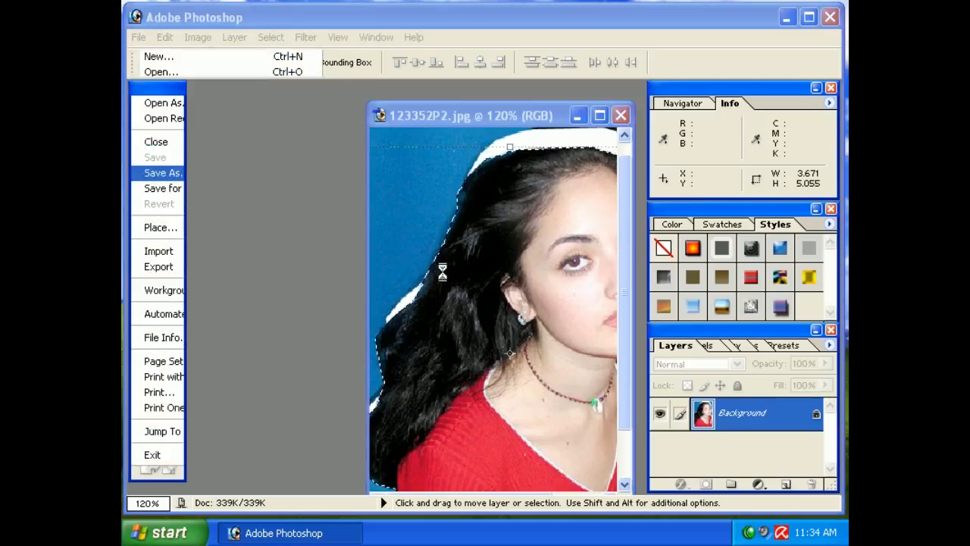
left_click(410, 407)
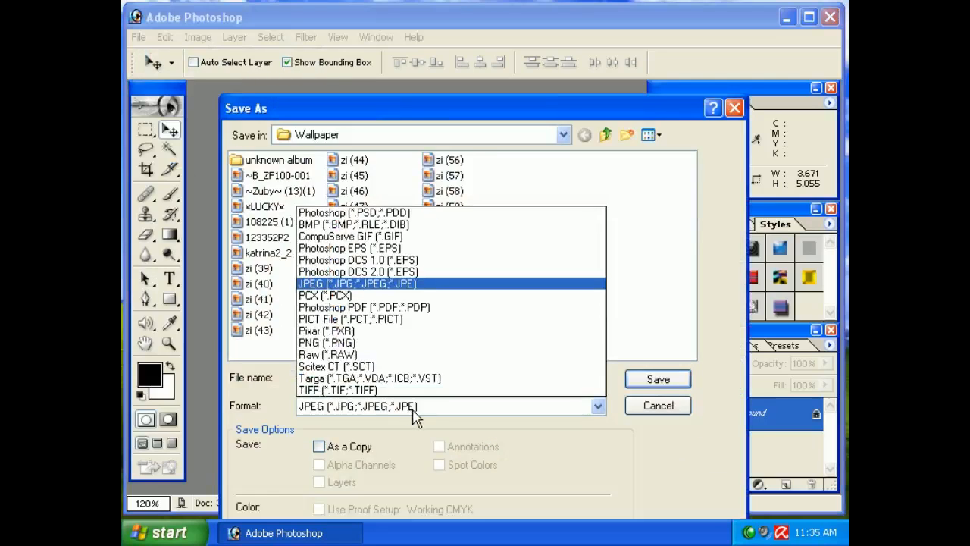
left_click(414, 411)
left_click(667, 407)
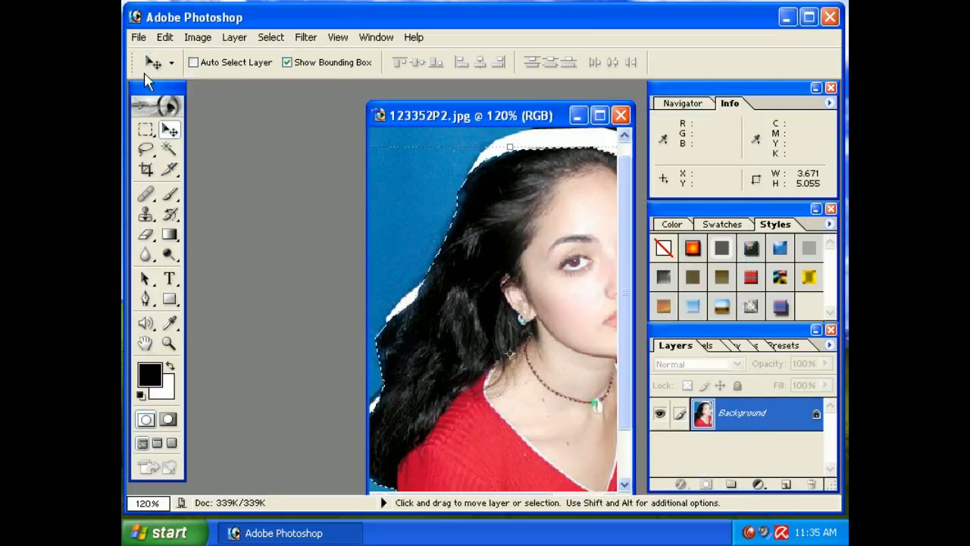
Go through the Save As format list again for the portrait, from Photoshop (PSD) down to TIFF, and leave without saving.
left_click(139, 38)
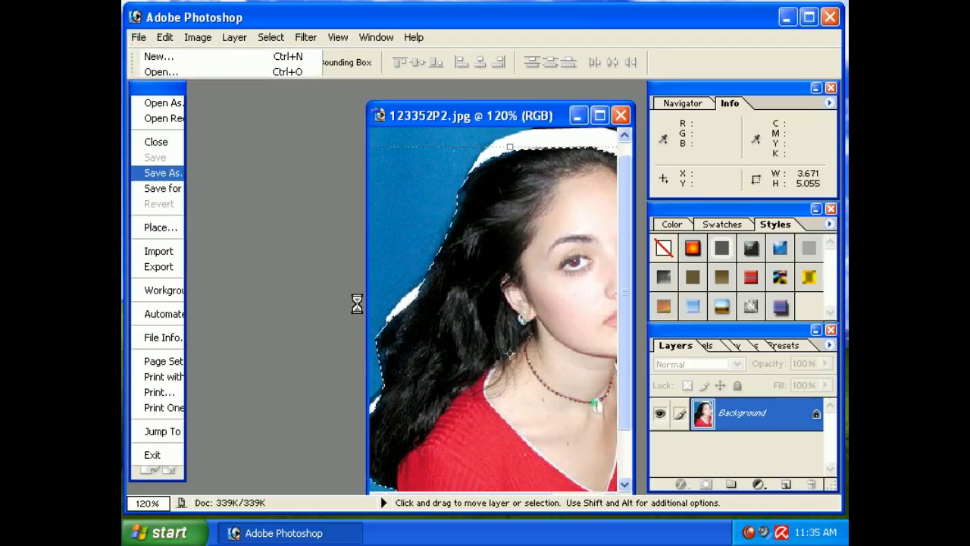
left_click(187, 179)
left_click(418, 410)
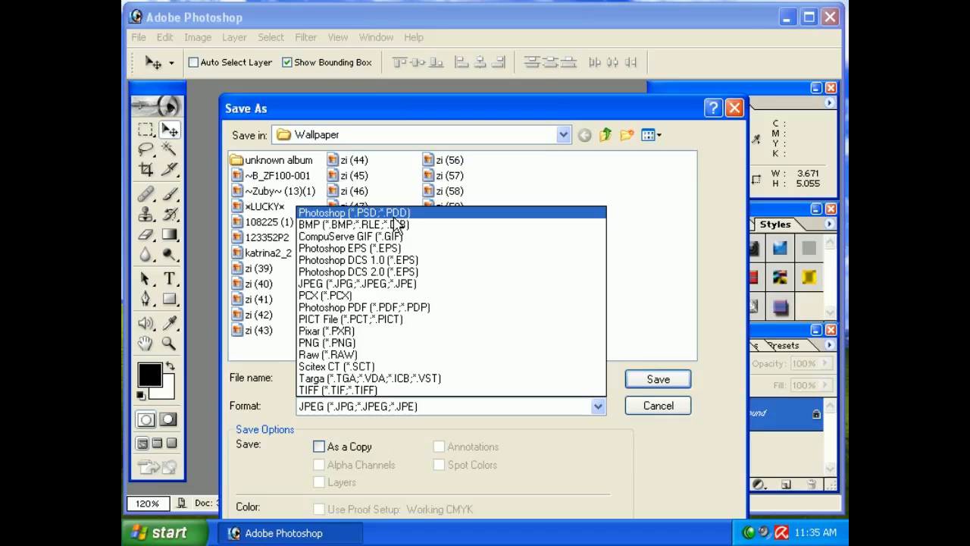
left_click(292, 537)
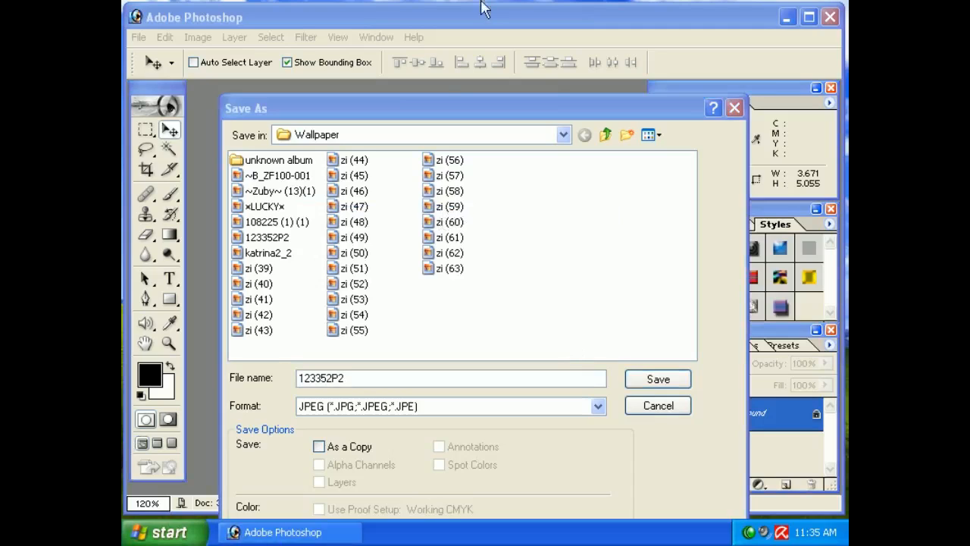
left_click(434, 415)
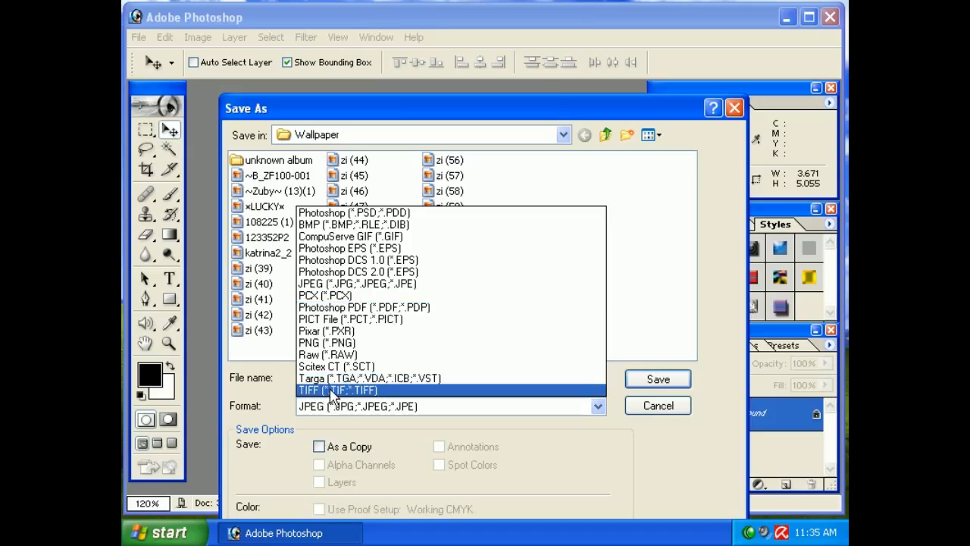
left_click(607, 485)
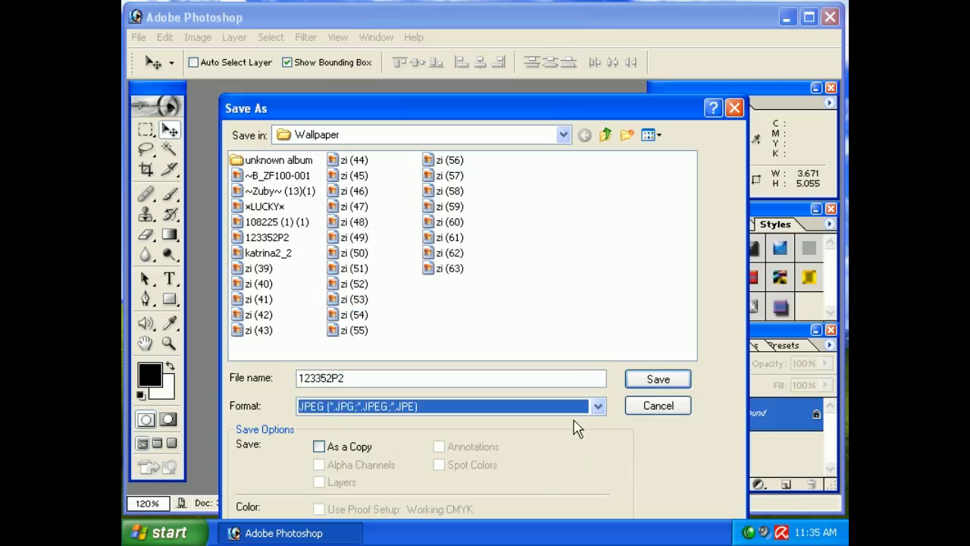
left_click(667, 400)
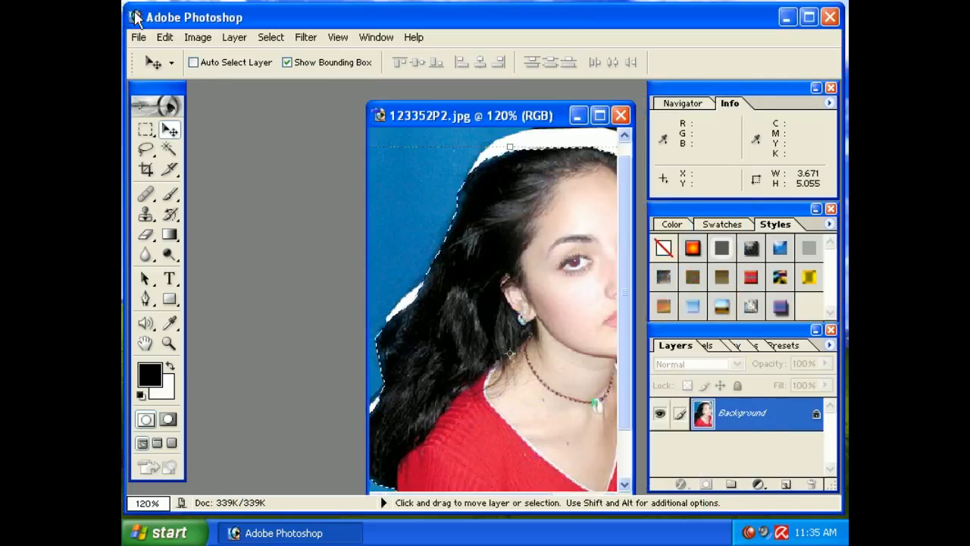
Start Save for Web for the portrait and preview it with the GIF 32 Dithered and GIF Web Palette presets.
left_click(138, 38)
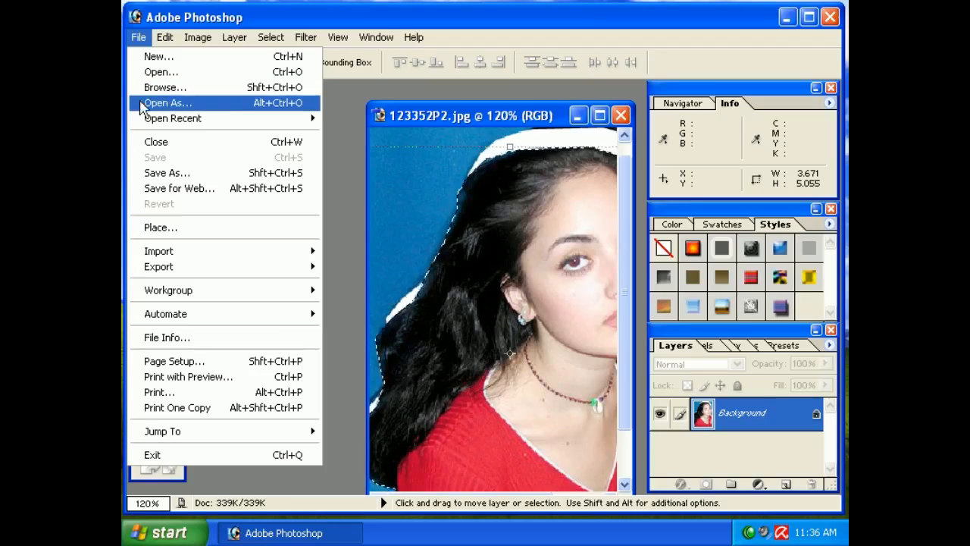
left_click(181, 188)
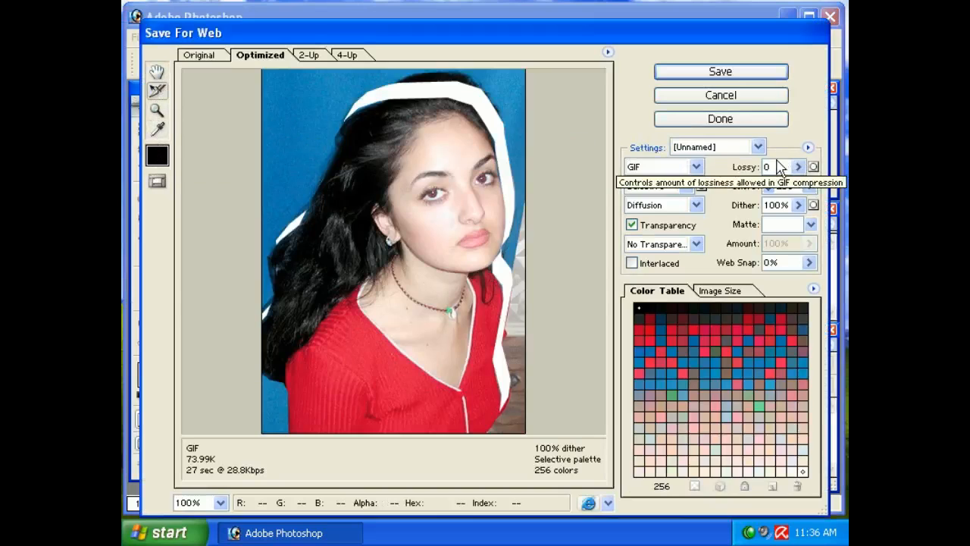
left_click(758, 146)
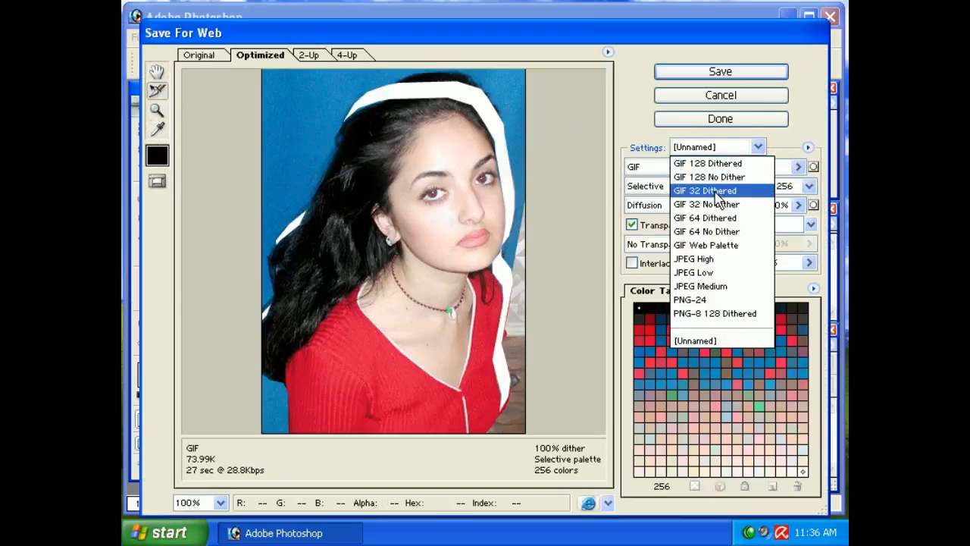
left_click(716, 191)
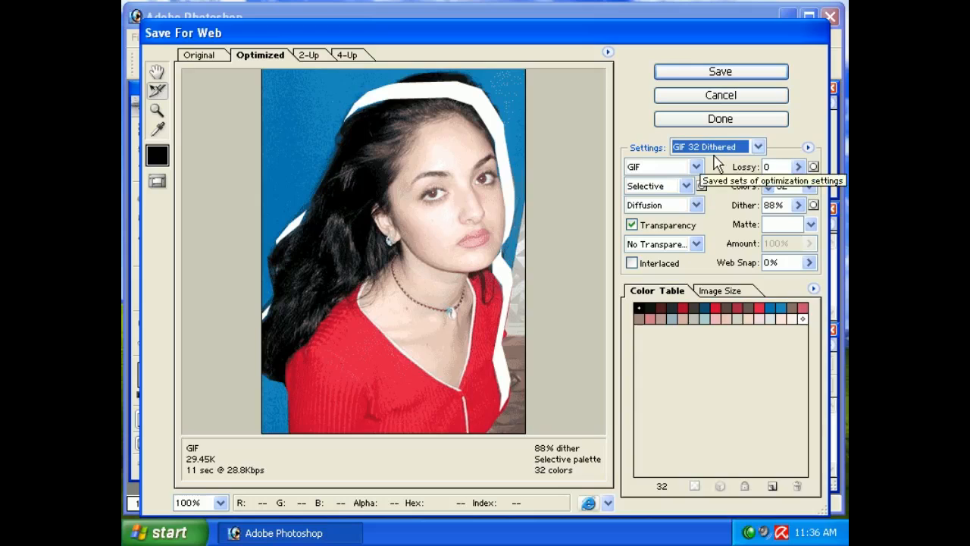
left_click(758, 146)
left_click(712, 245)
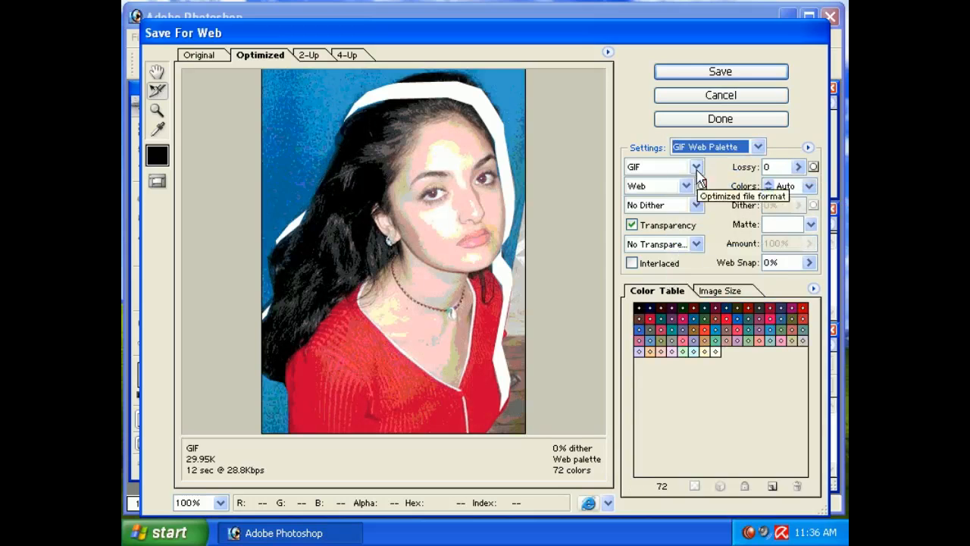
Try the PNG-24 preset on the web preview, then switch it to GIF 128 No Dither.
left_click(696, 156)
left_click(696, 296)
left_click(692, 157)
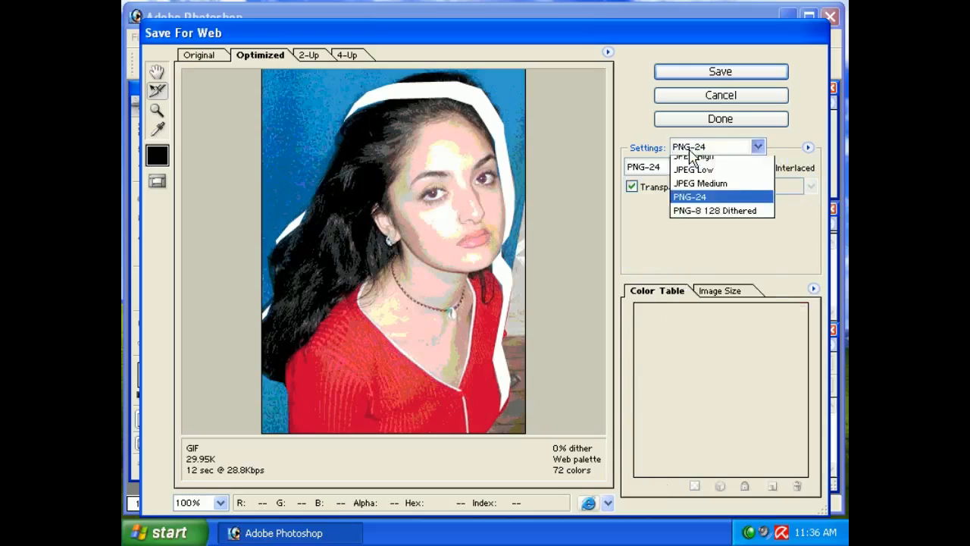
left_click(693, 173)
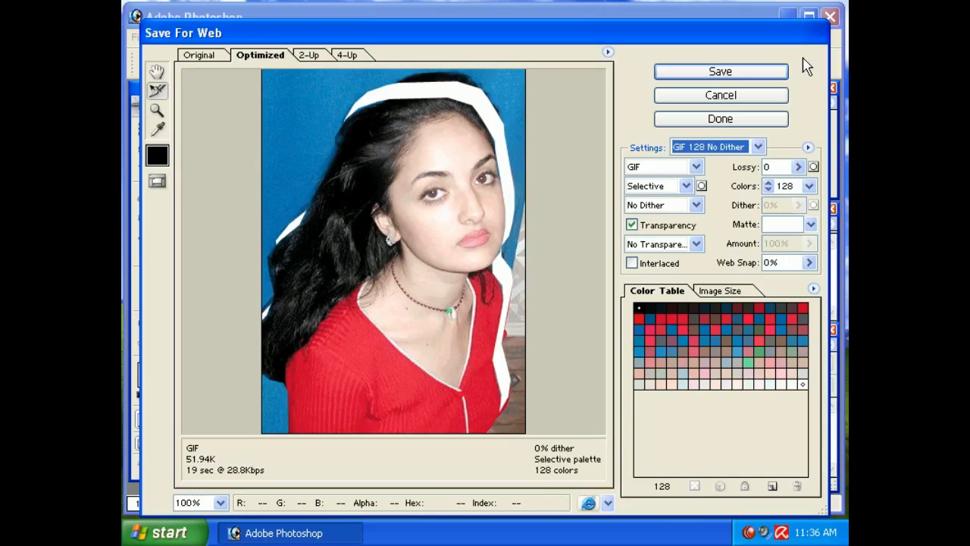
left_click(710, 142)
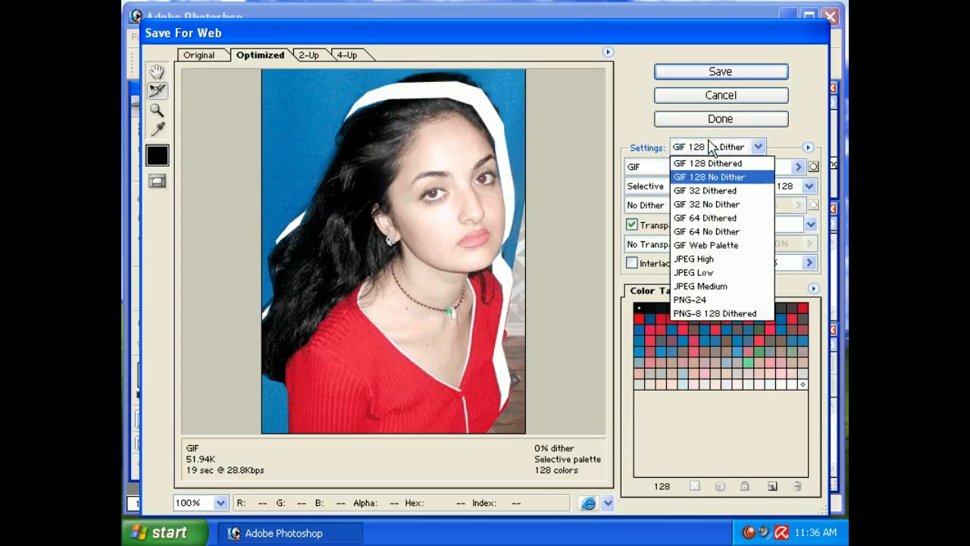
left_click(690, 157)
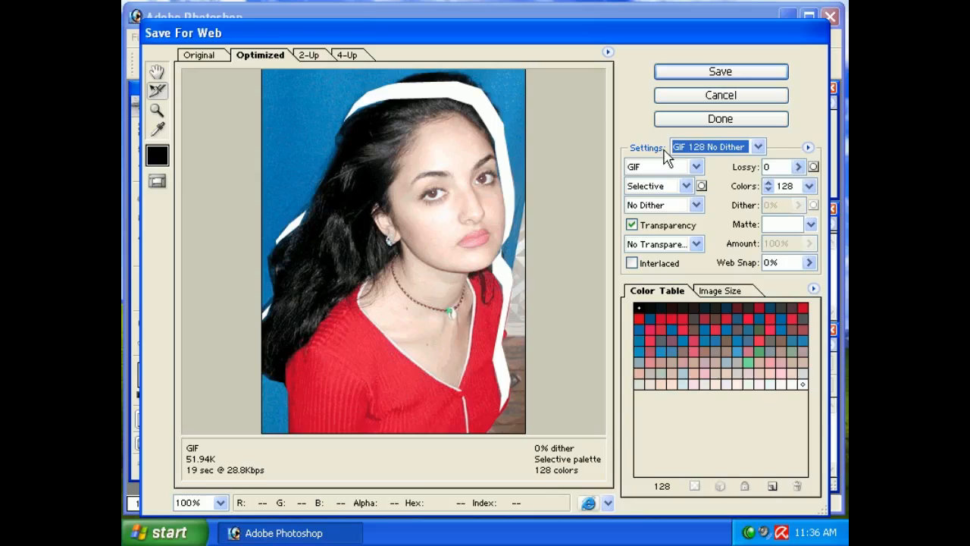
Compare the web preview under the JPEG High, GIF 32 No Dither and GIF 128 Dithered presets.
left_click(705, 148)
left_click(723, 258)
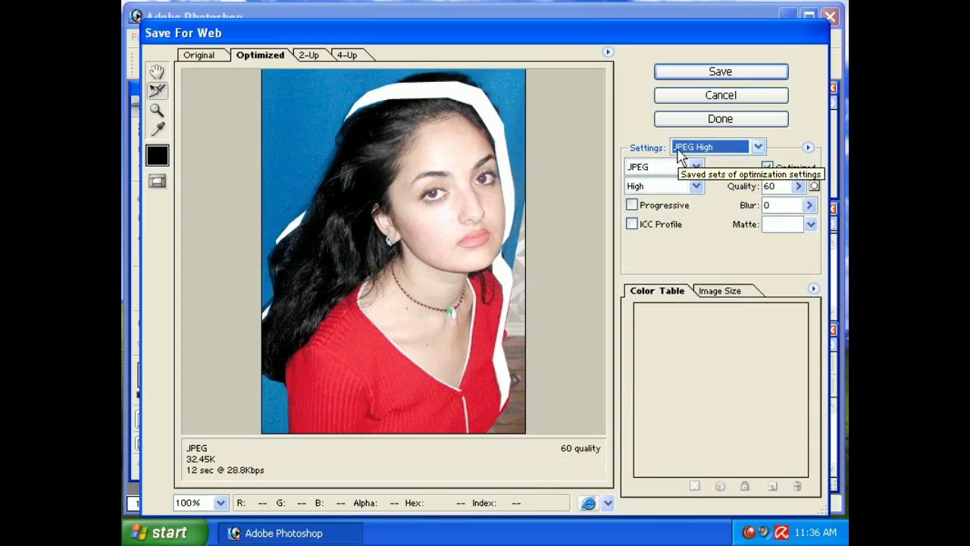
left_click(678, 150)
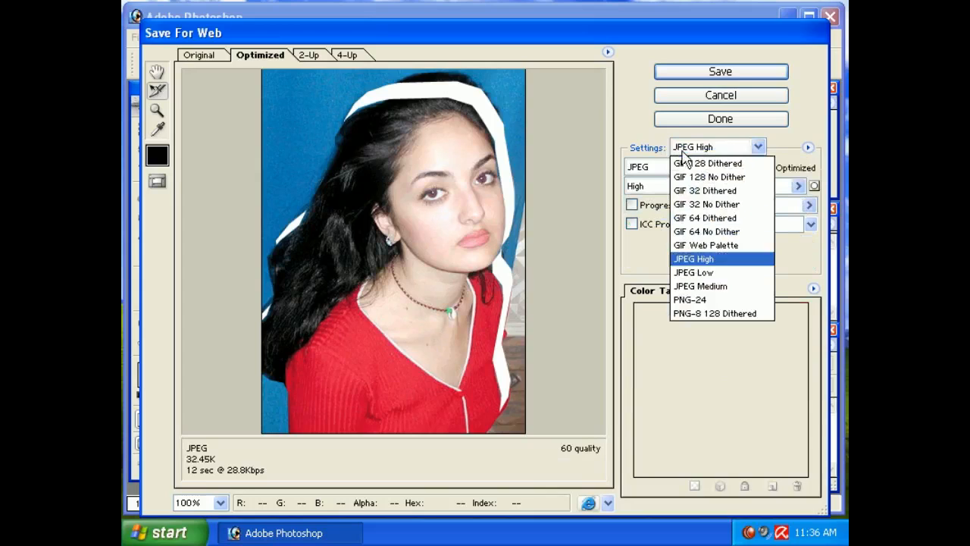
left_click(693, 205)
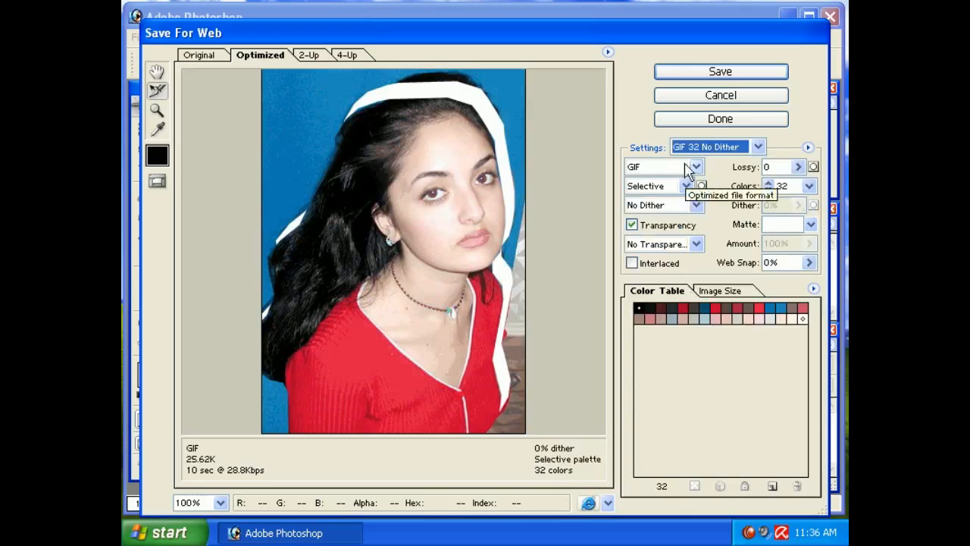
left_click(693, 147)
left_click(692, 165)
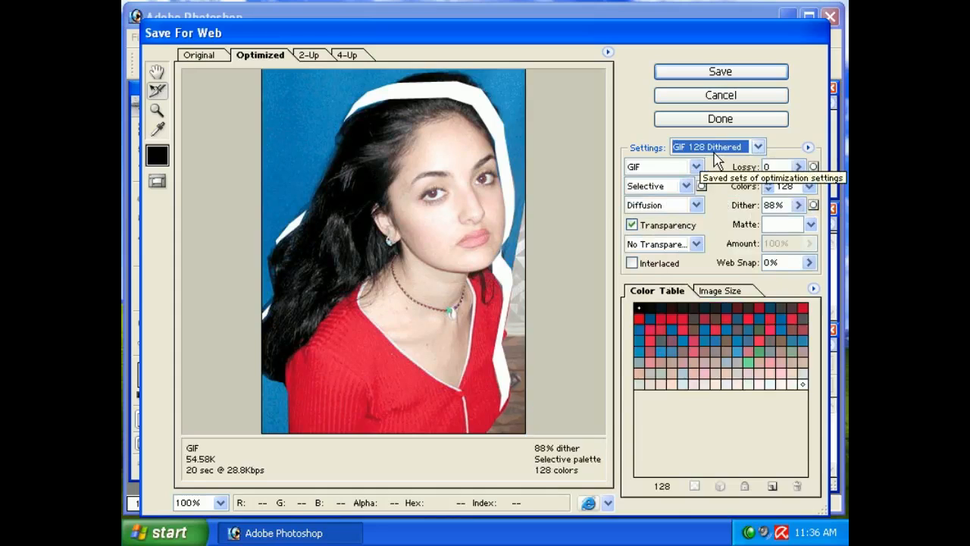
Cycle the optimization presets through GIF 128 No Dither, GIF 32 No Dither and GIF 64 Dithered, ending on GIF 128 Dithered.
left_click(715, 150)
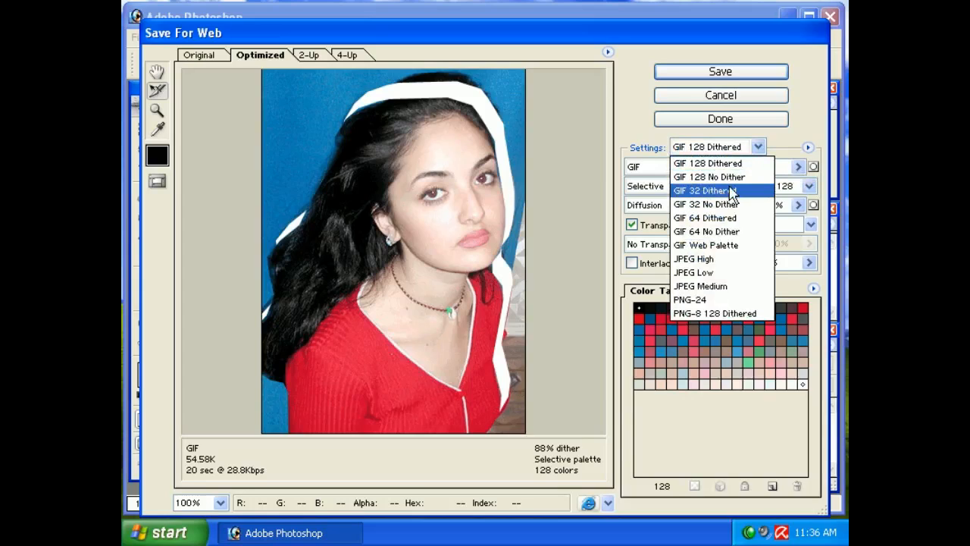
left_click(735, 176)
left_click(726, 149)
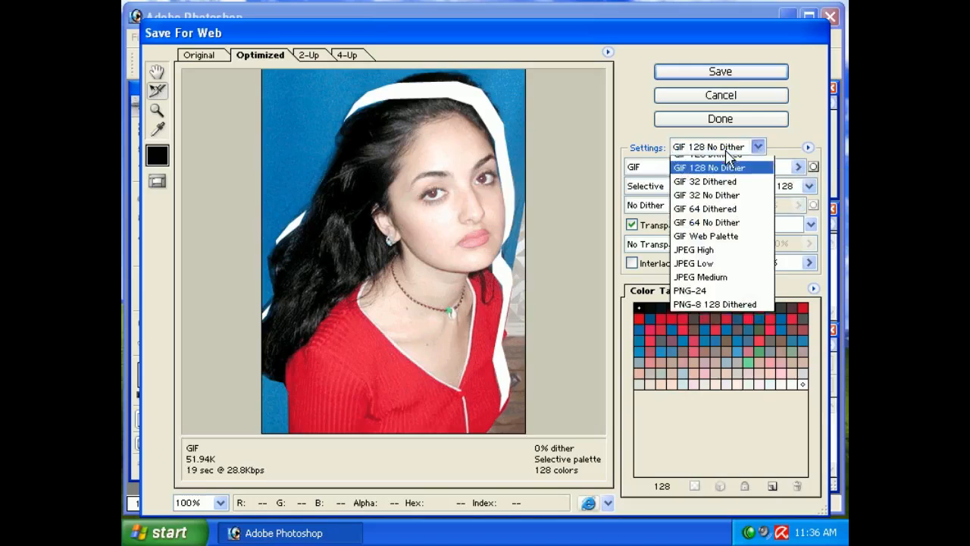
left_click(719, 205)
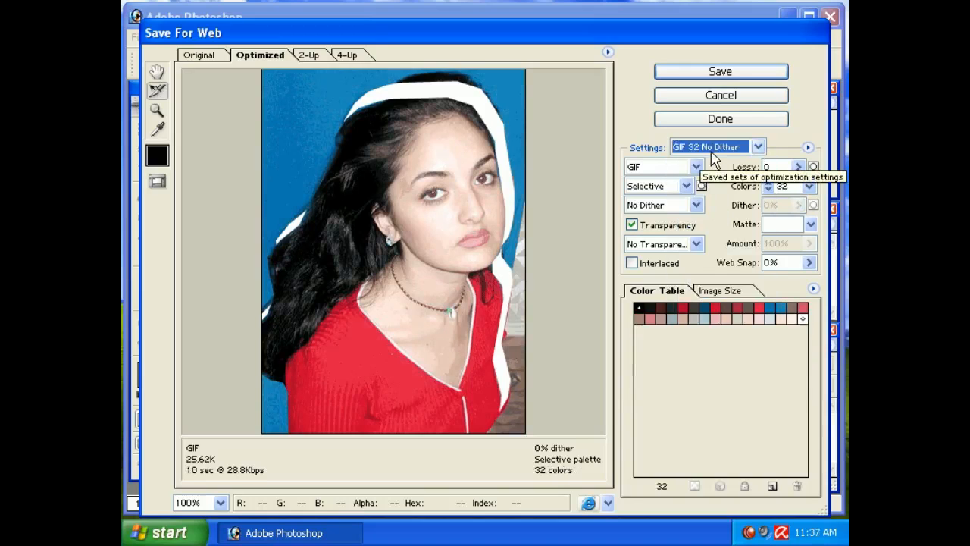
left_click(714, 152)
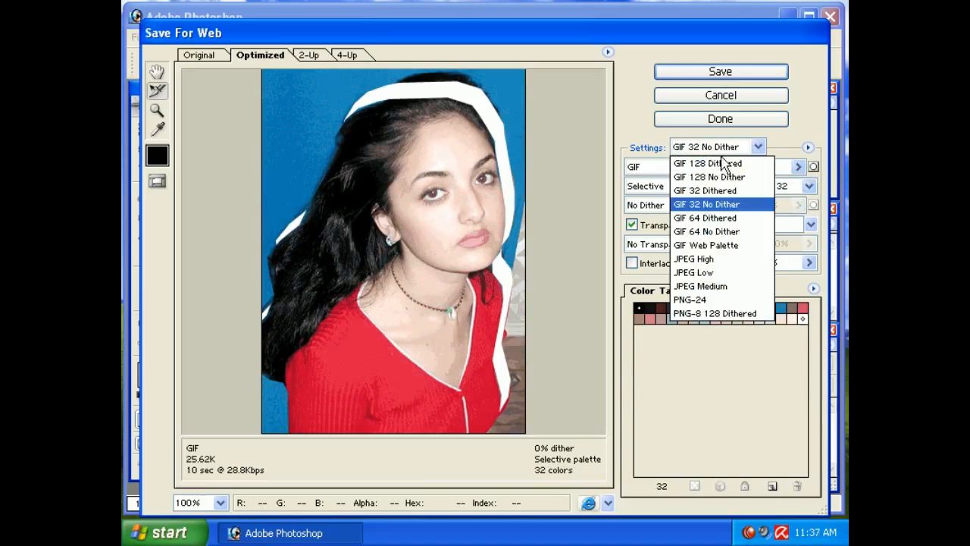
left_click(707, 218)
left_click(705, 151)
left_click(706, 163)
Set the optimized file format to JPEG, bring up the Save Optimized As dialog, and cancel both it and Save for Web.
left_click(696, 167)
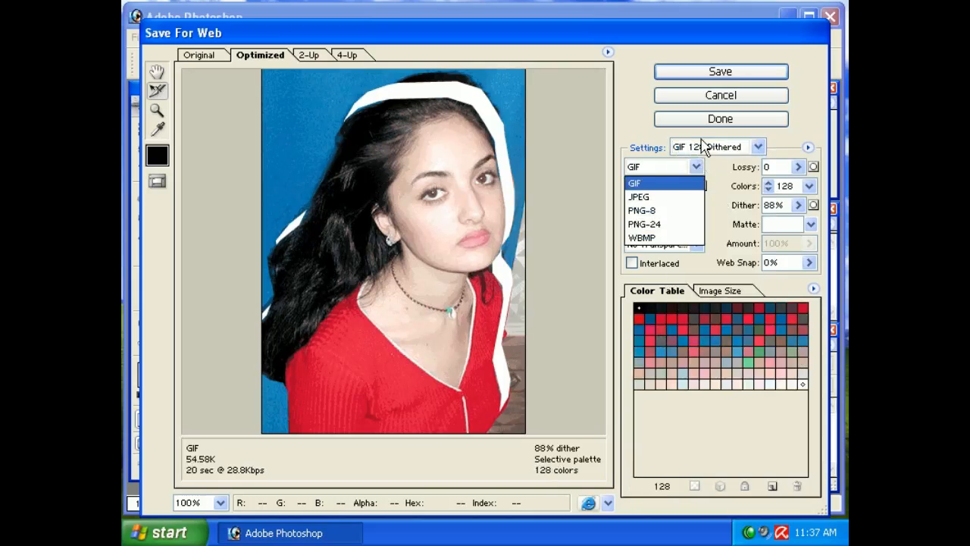
left_click(650, 200)
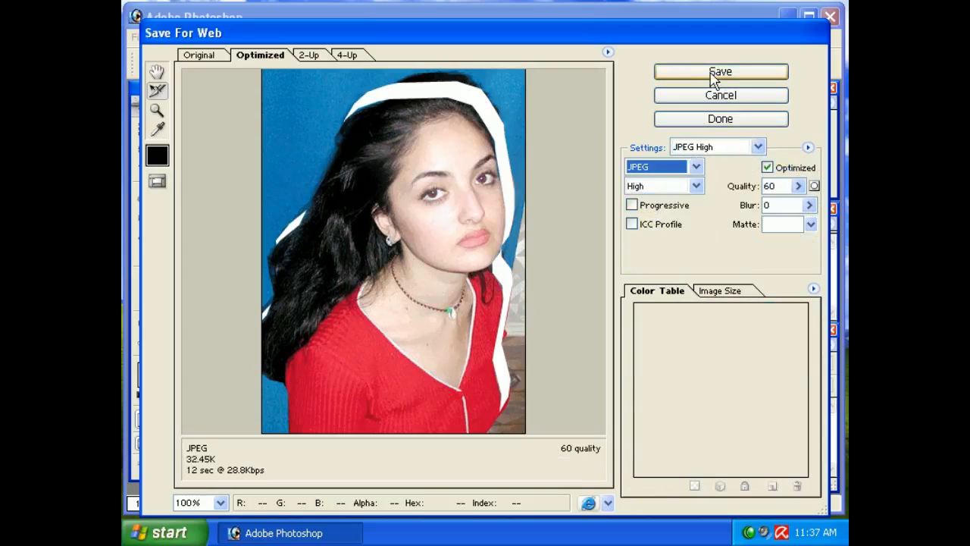
left_click(713, 76)
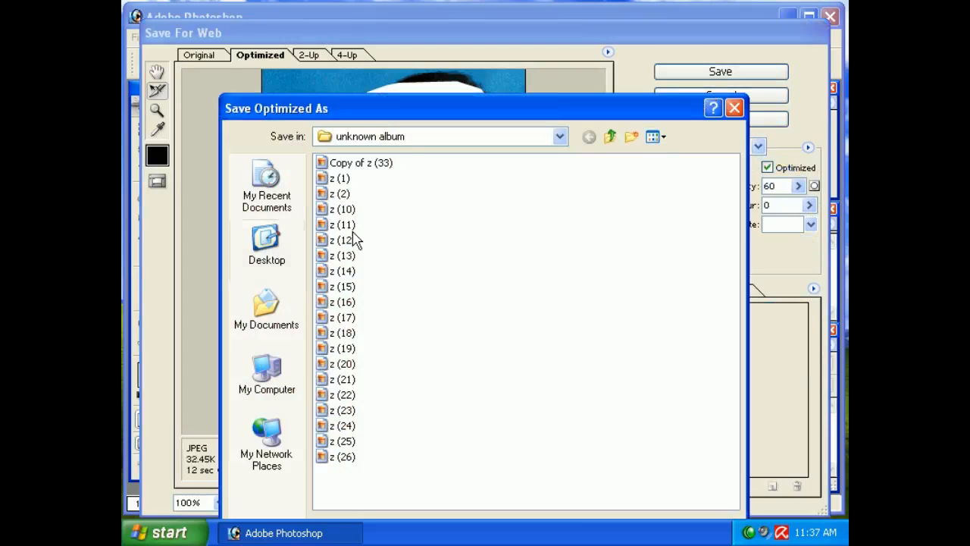
left_click(734, 108)
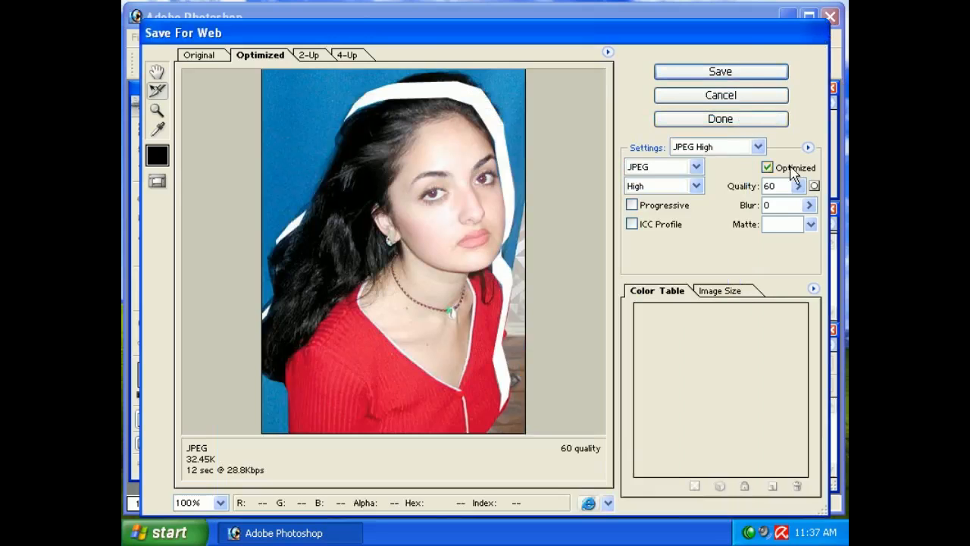
left_click(736, 97)
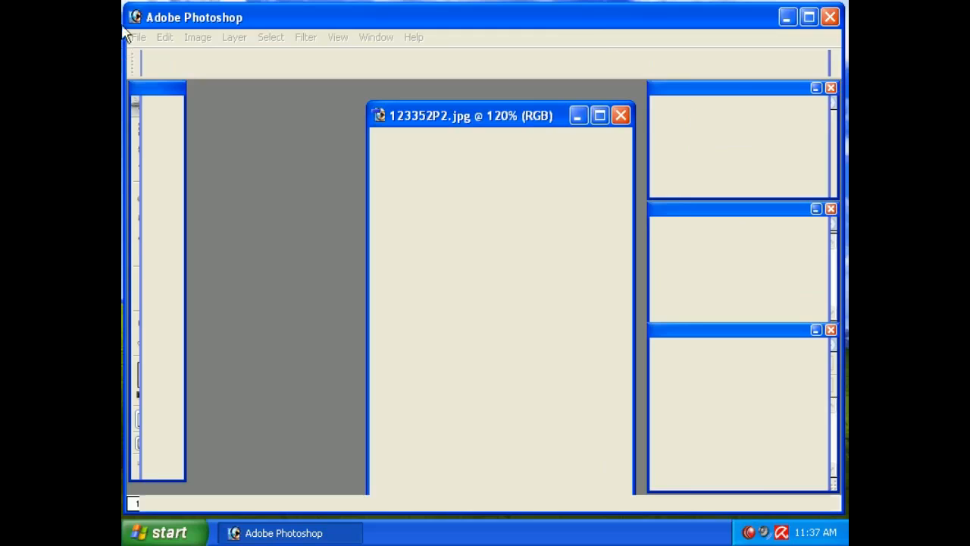
Clear the selection outline around the woman in 123352P2.jpg using the Rectangular Marquee tool.
left_click(139, 38)
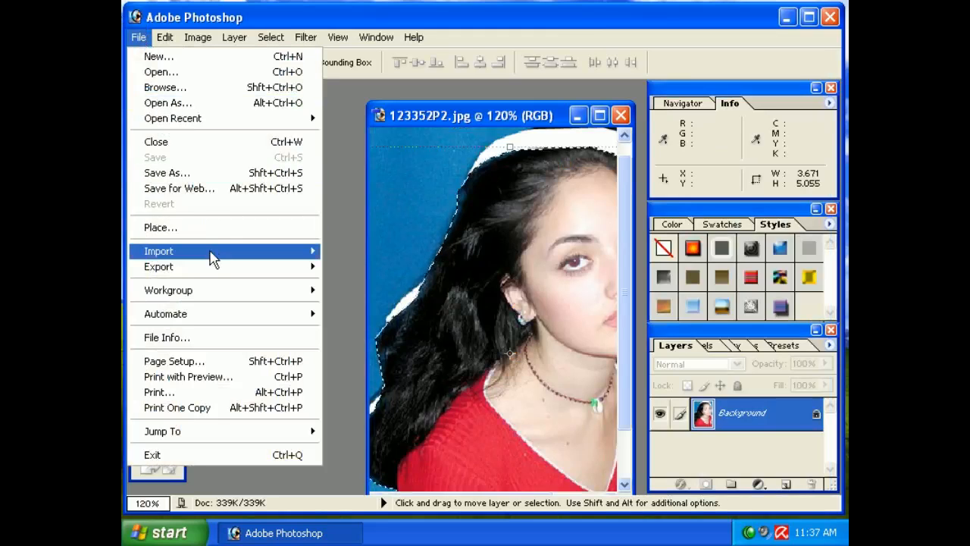
left_click(455, 227)
left_click(147, 130)
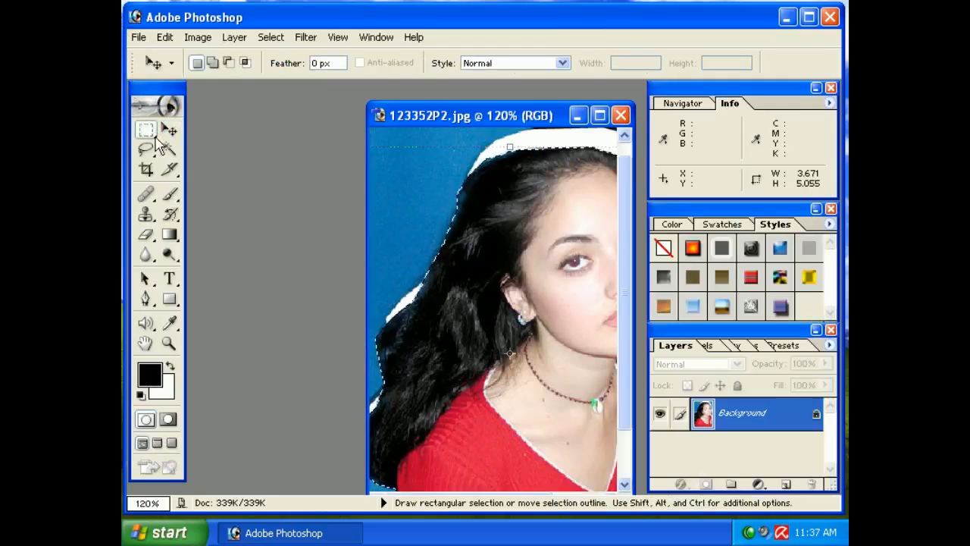
left_click(406, 160)
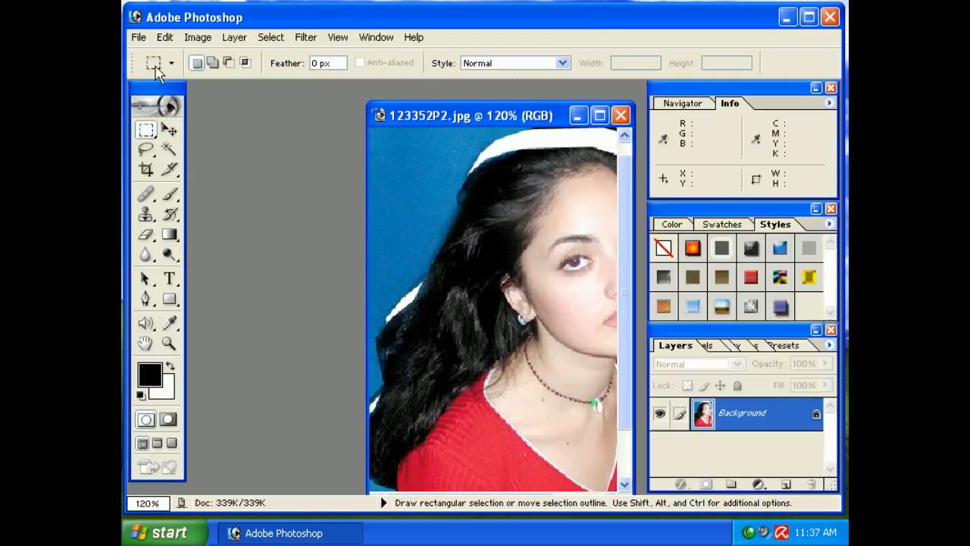
left_click(139, 37)
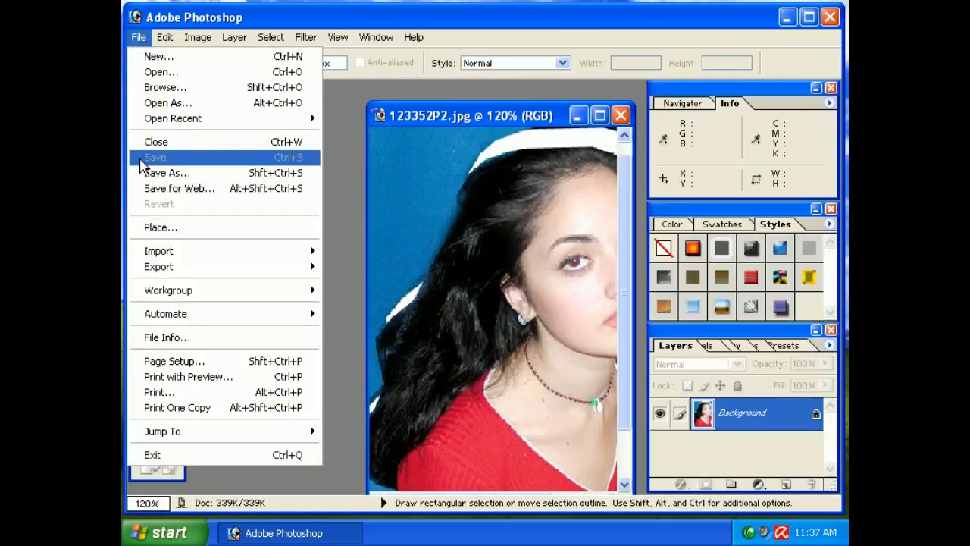
left_click(473, 159)
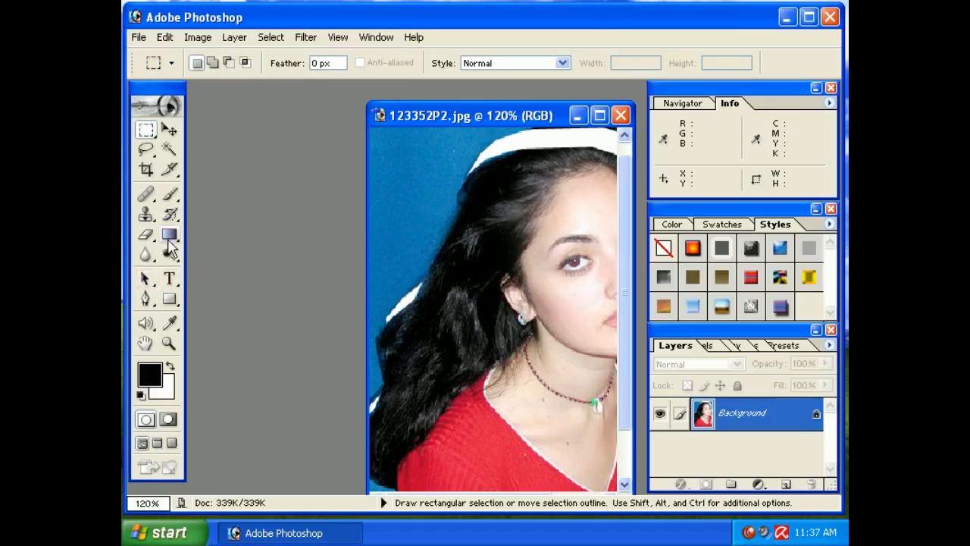
Lighten part of the woman's face with the Dodge tool, and revert the image to its last saved version.
left_click(168, 254)
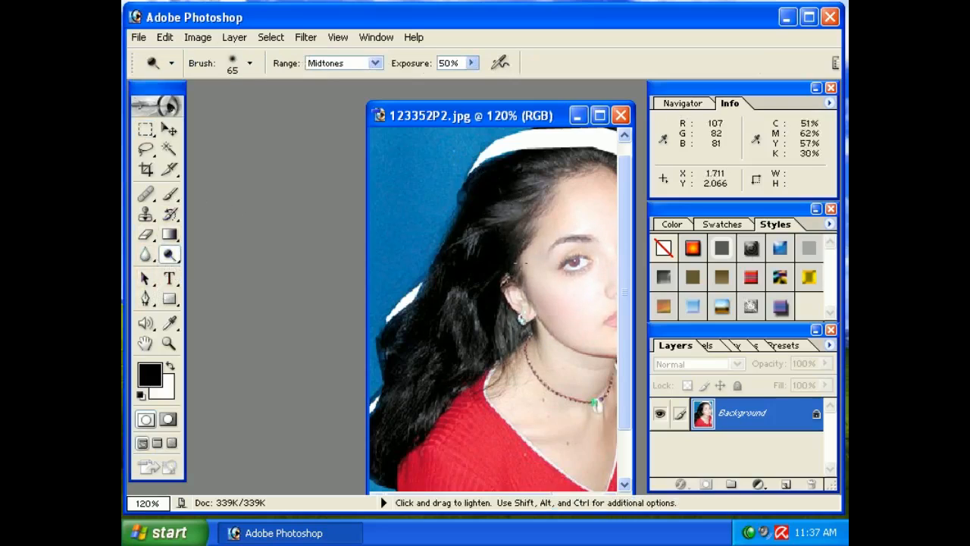
left_click(140, 40)
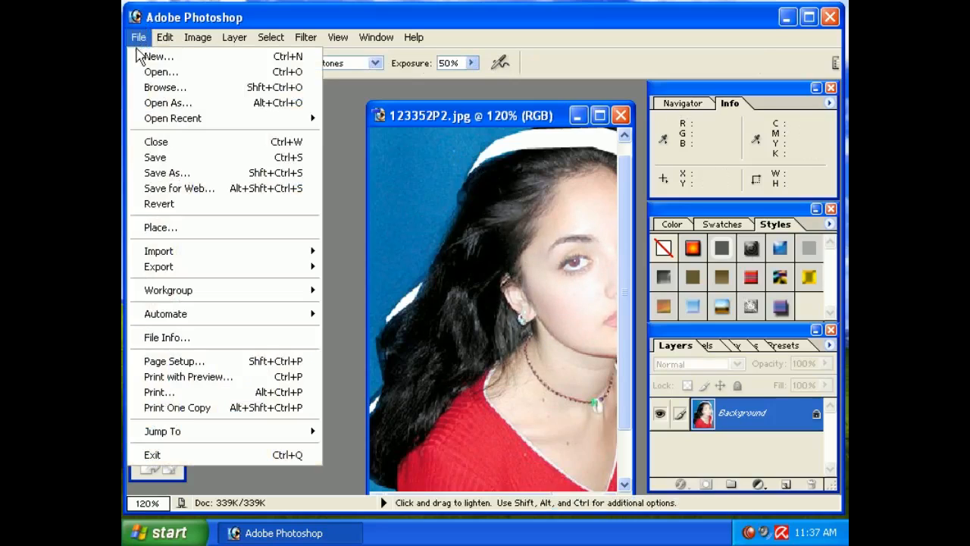
left_click(151, 204)
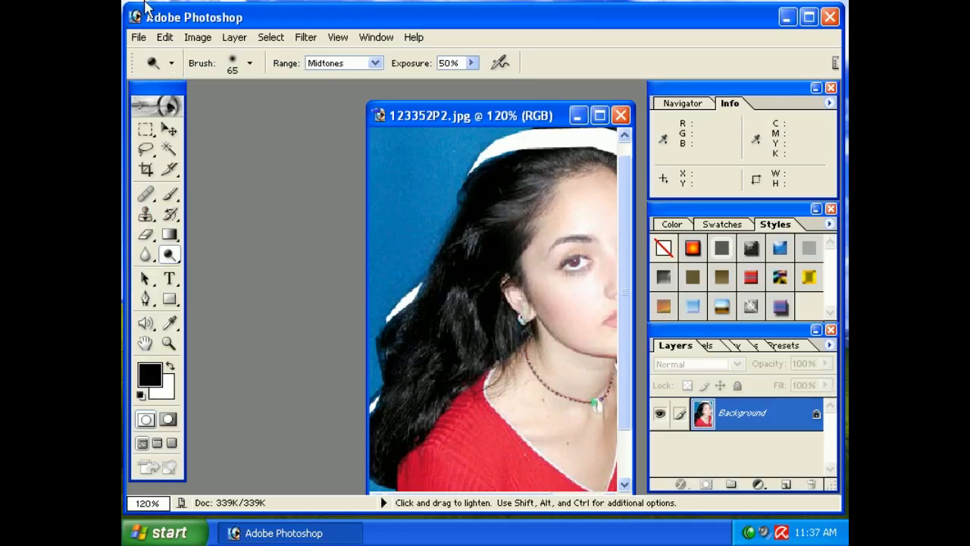
Bring up the Place dialog, reposition it to reveal its file name and file type options, and dismiss it without placing a file.
left_click(138, 38)
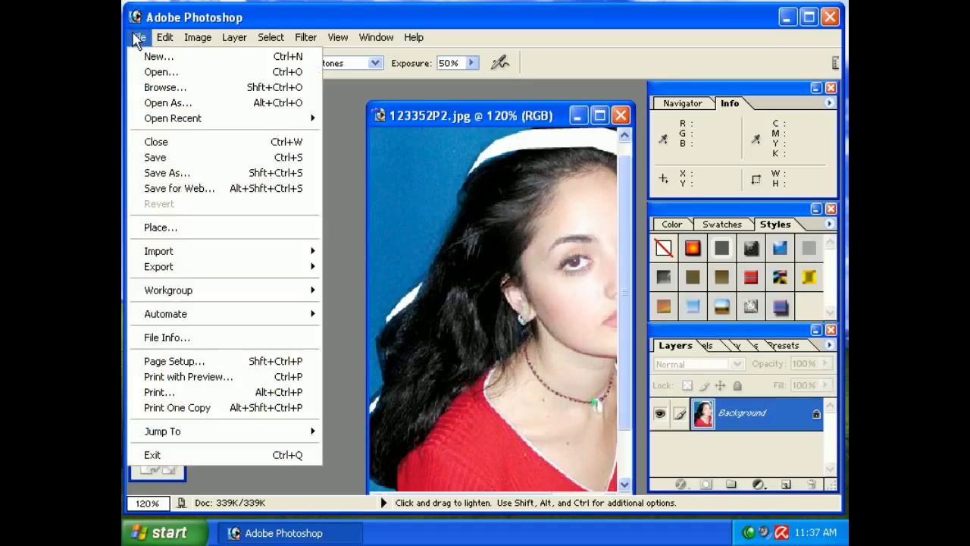
left_click(154, 229)
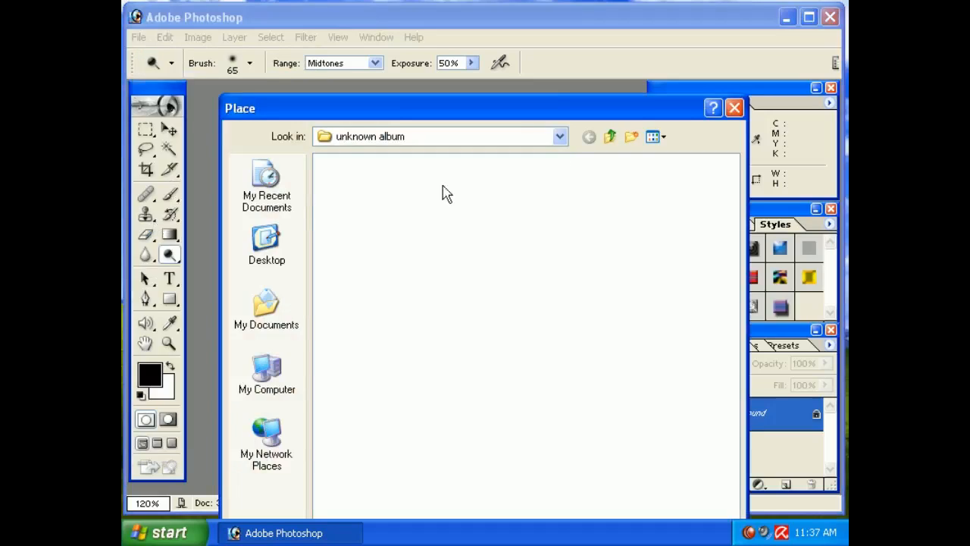
left_click_drag(614, 110, 618, 13)
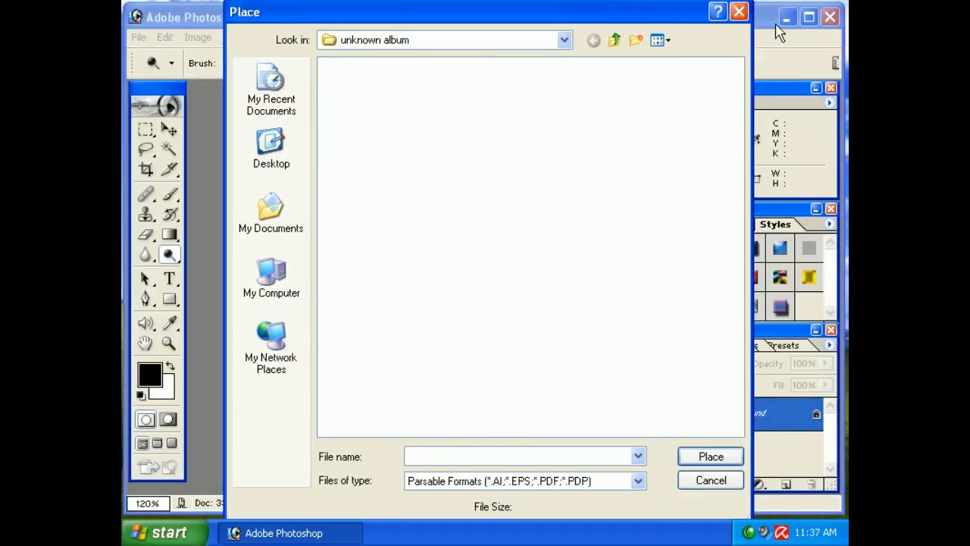
left_click(739, 11)
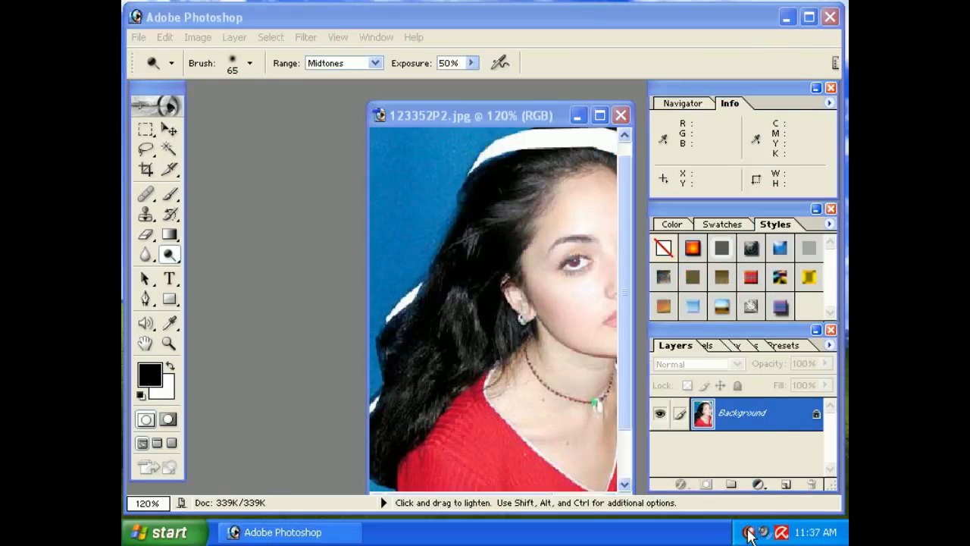
right_click(749, 531)
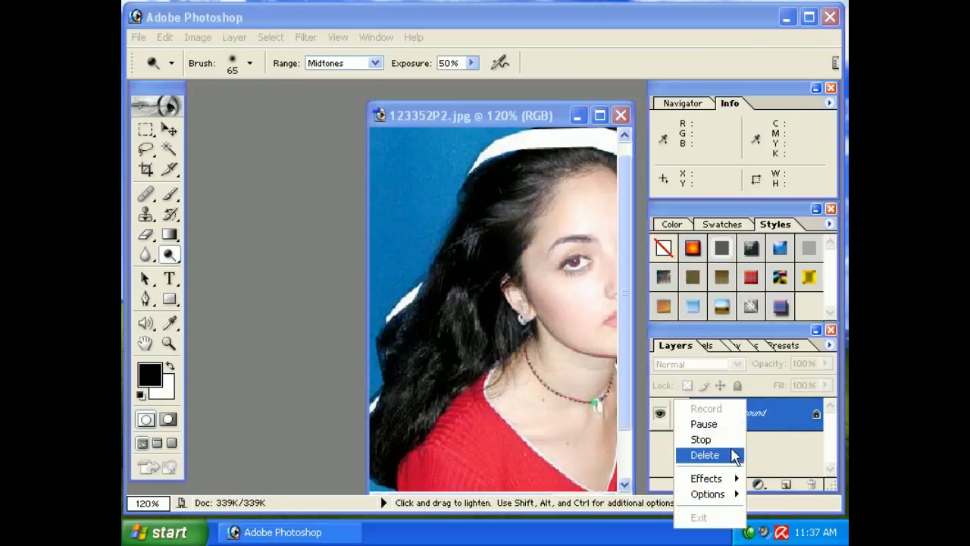
left_click(725, 440)
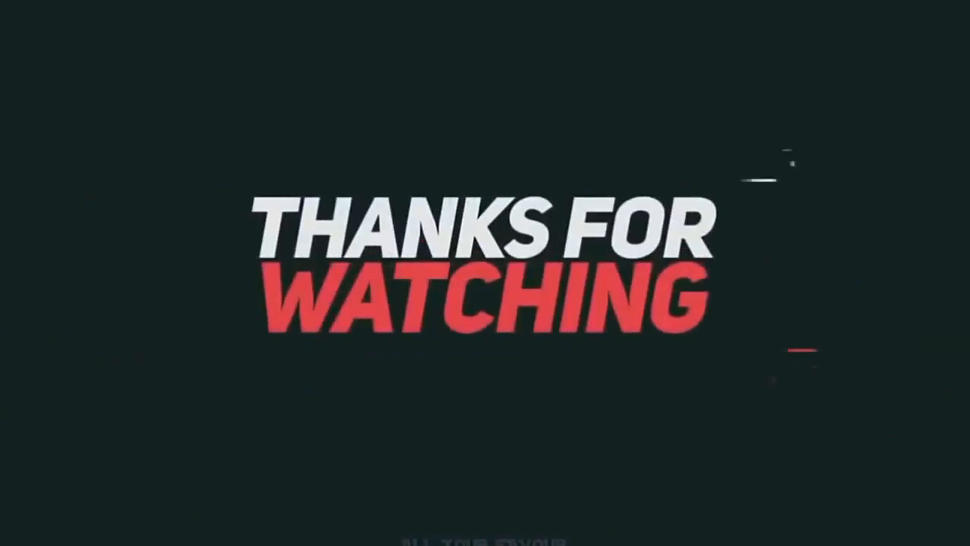